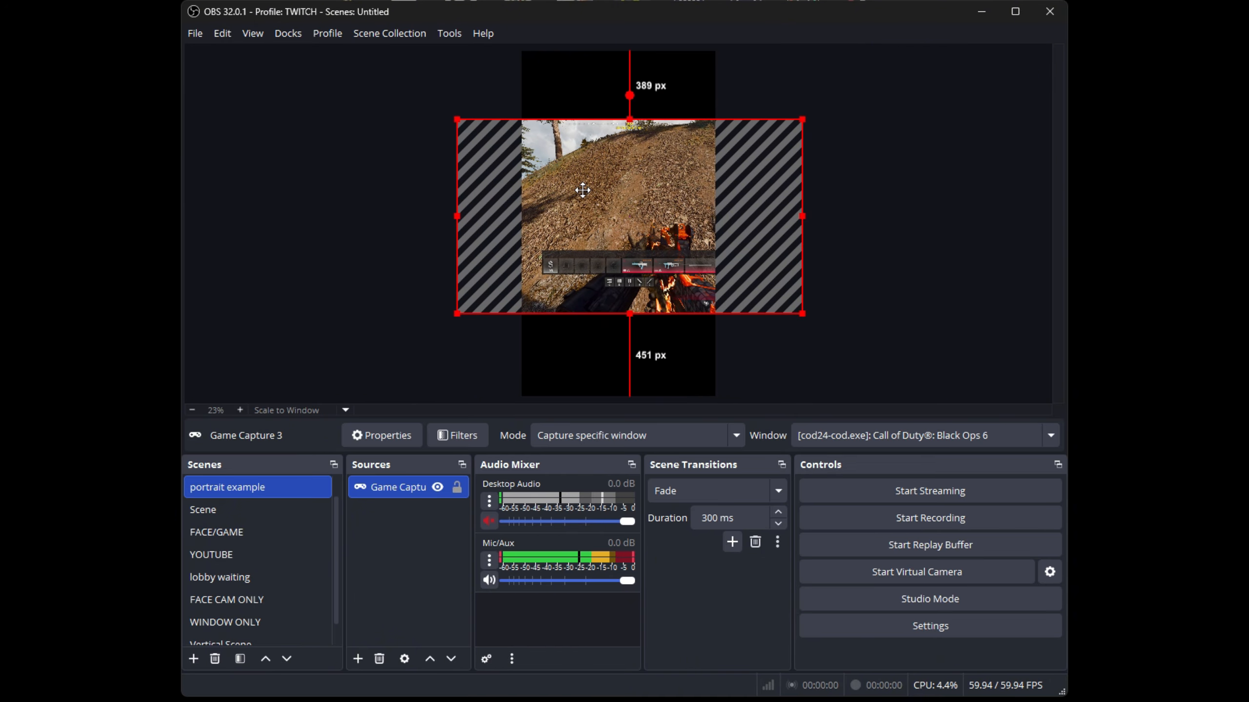
# Enlarge the game capture, centre it horizontally over the portrait canvas and align it with the canvas's lower edge
pyautogui.moveTo(789, 153); pyautogui.dragTo(883, 111)
pyautogui.moveTo(678, 176); pyautogui.dragTo(637, 196)
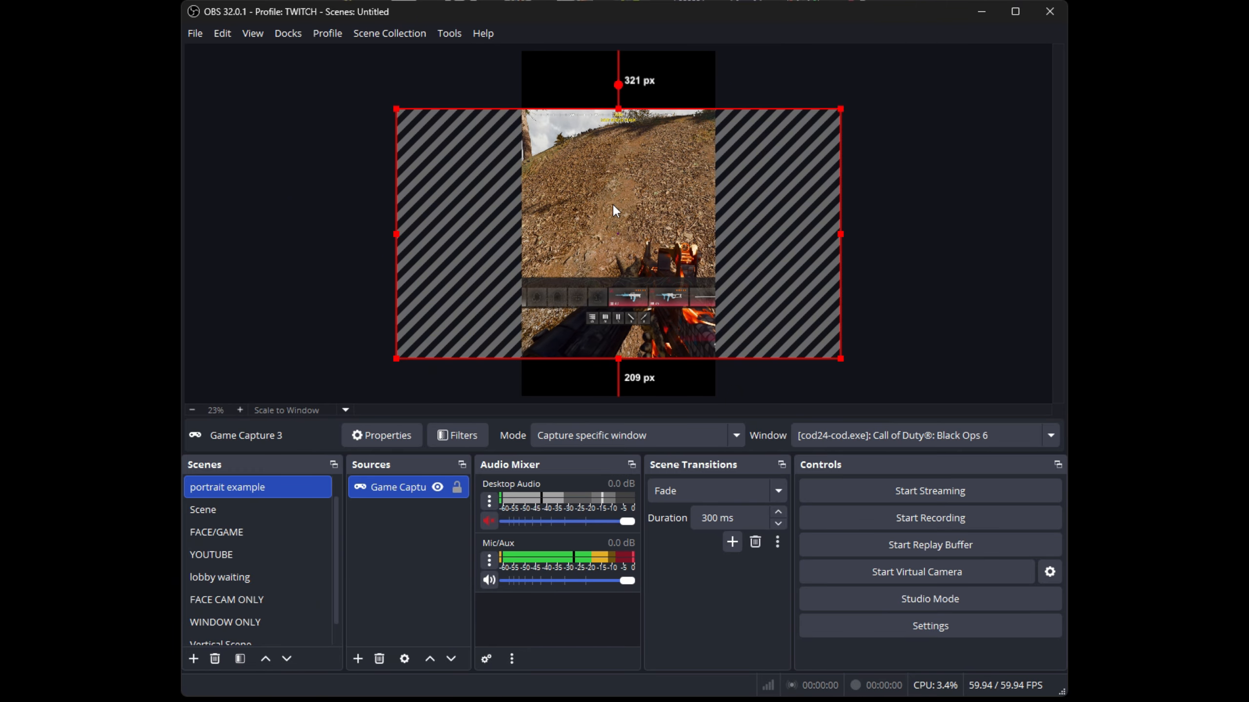
pyautogui.moveTo(604, 179); pyautogui.dragTo(601, 217)
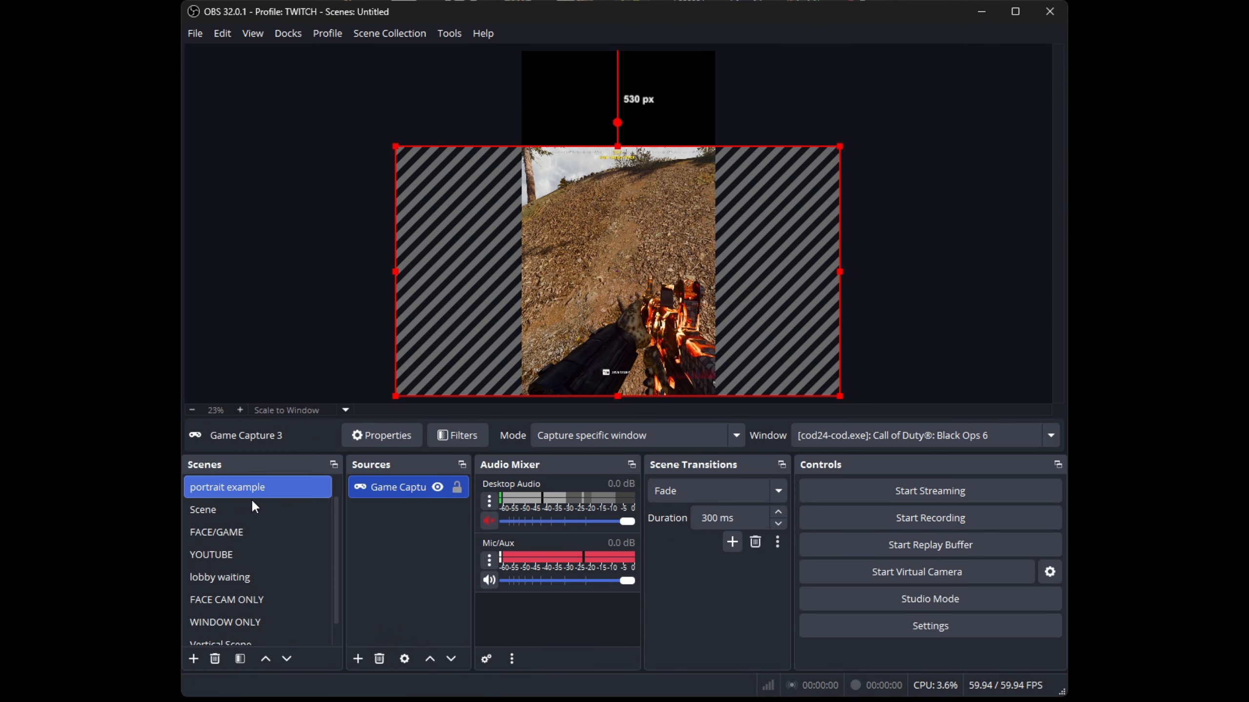
# Add the existing BRIO video capture device as a visible source in the portrait example scene
pyautogui.click(357, 662)
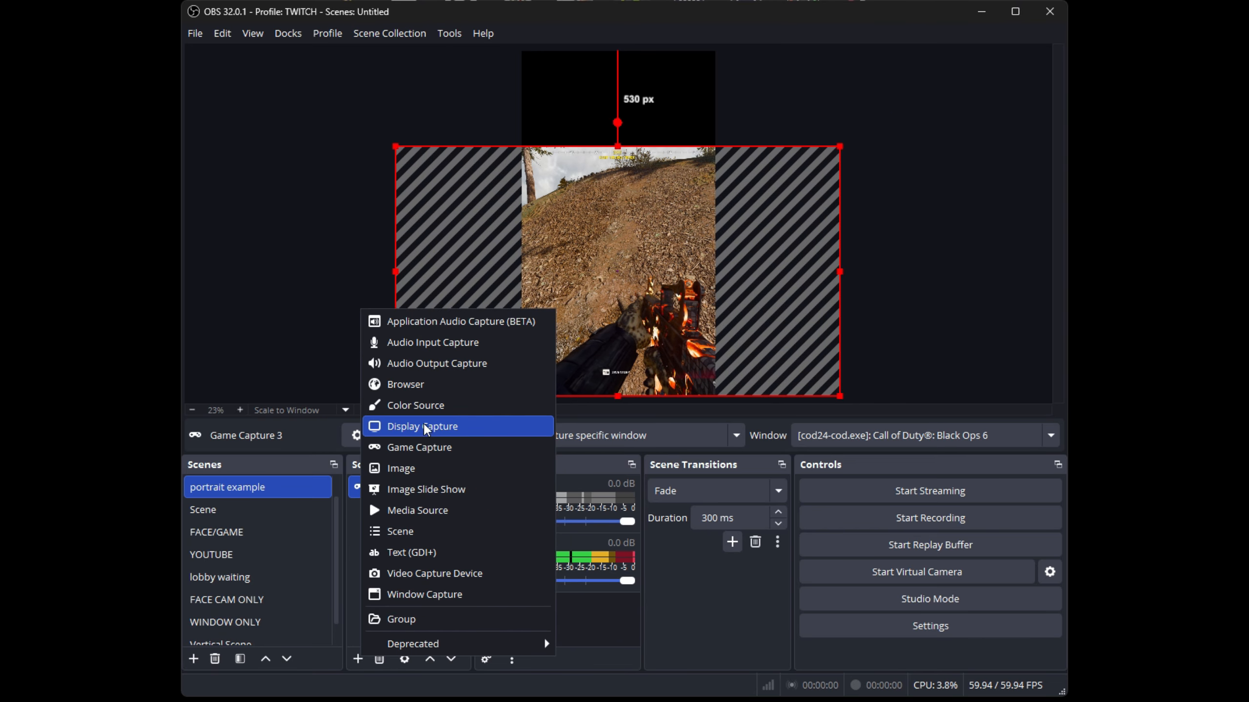
pyautogui.click(413, 573)
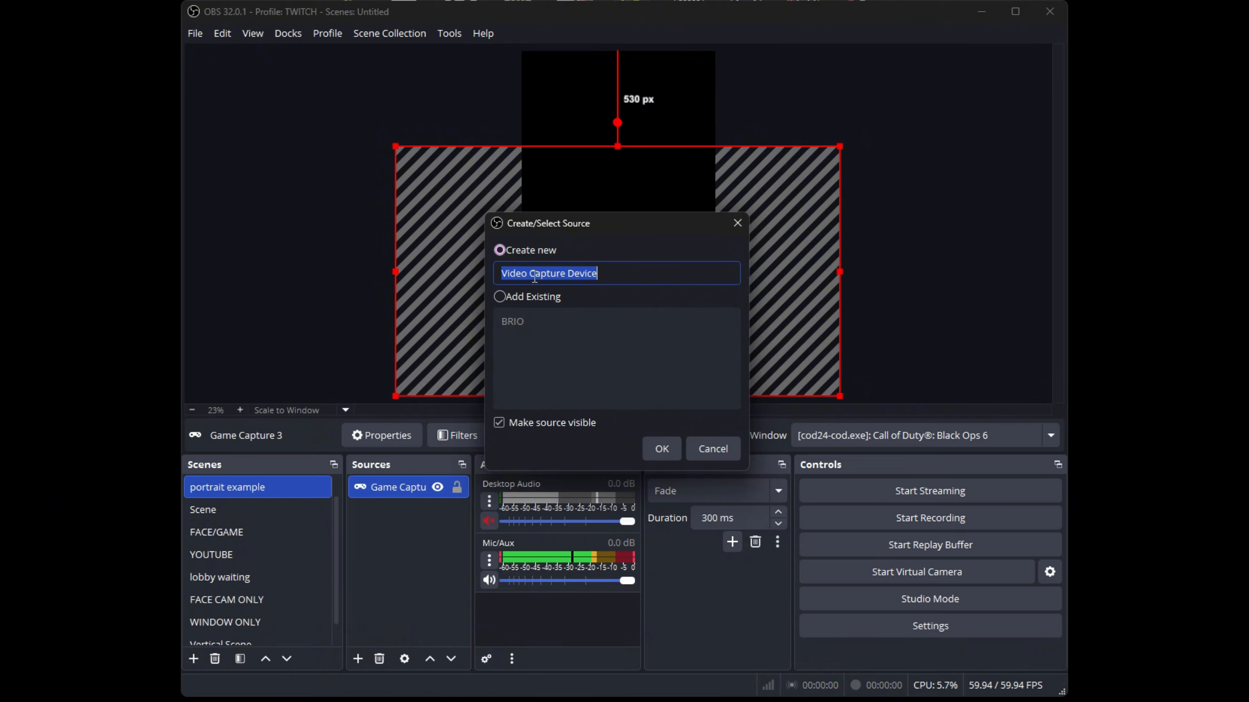
pyautogui.click(499, 296)
pyautogui.click(511, 321)
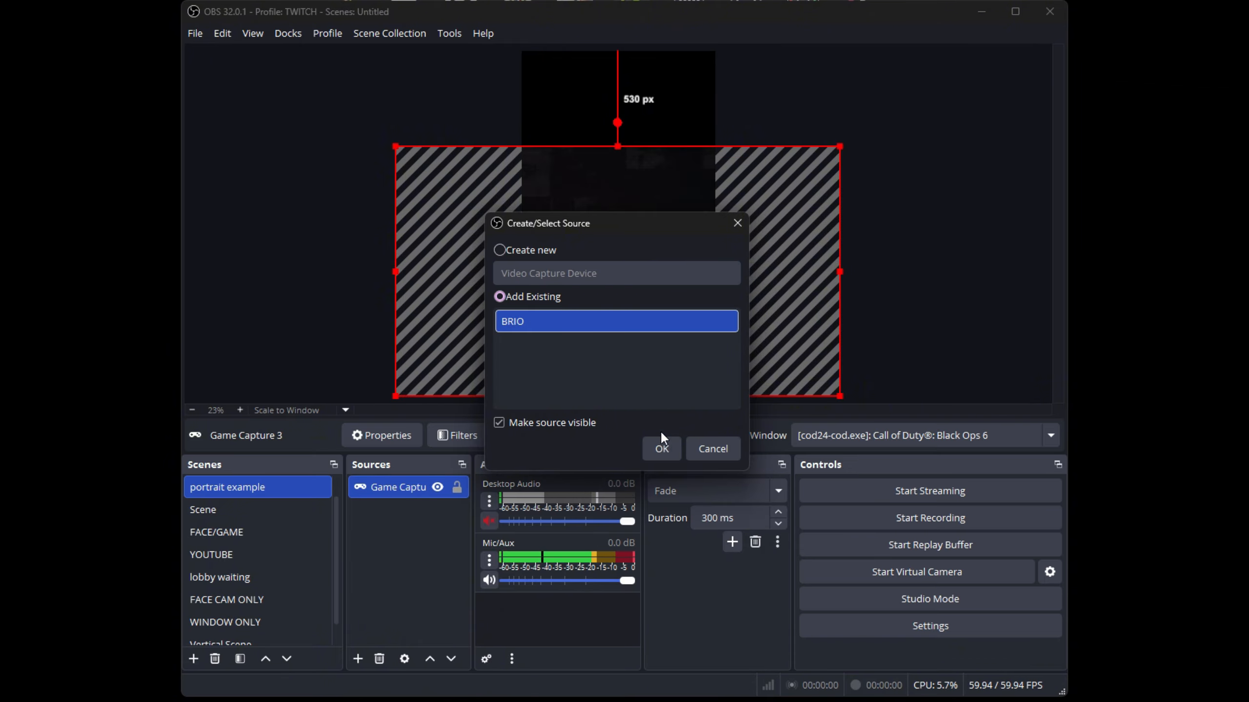
pyautogui.click(664, 448)
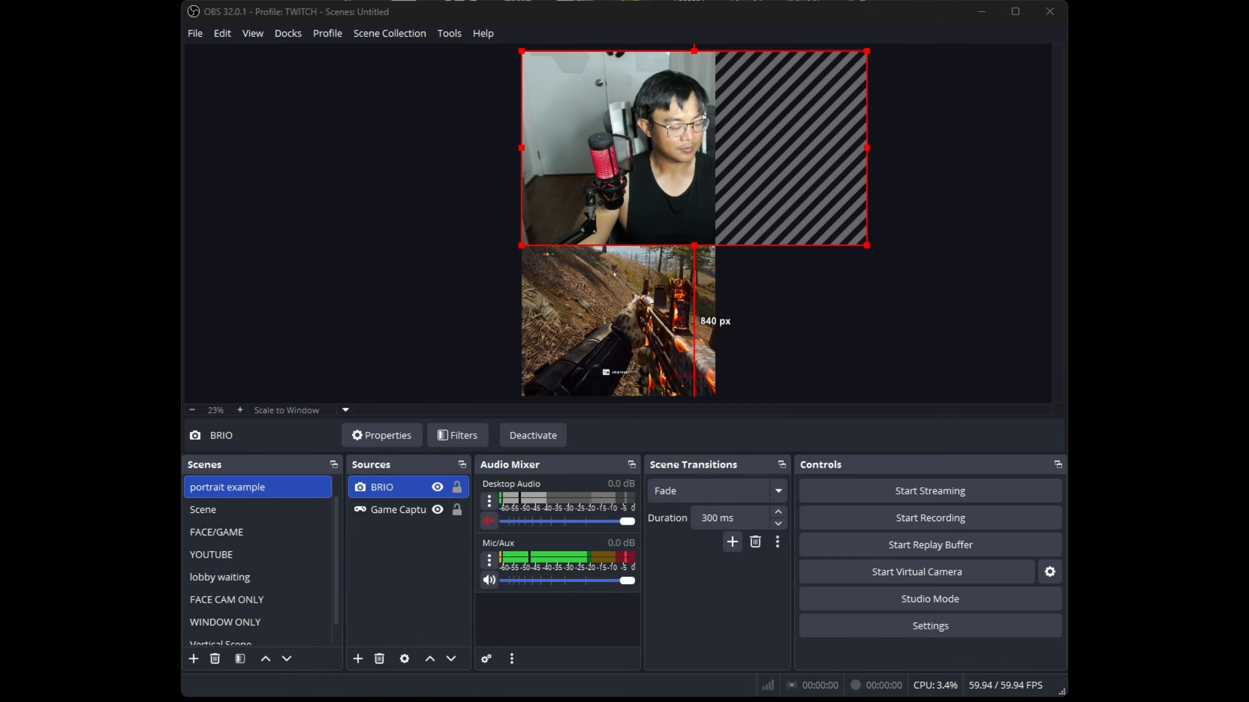
# Place the BRIO webcam behind the game capture and scale it down to fit the upper part of the canvas
pyautogui.moveTo(684, 120); pyautogui.dragTo(615, 120)
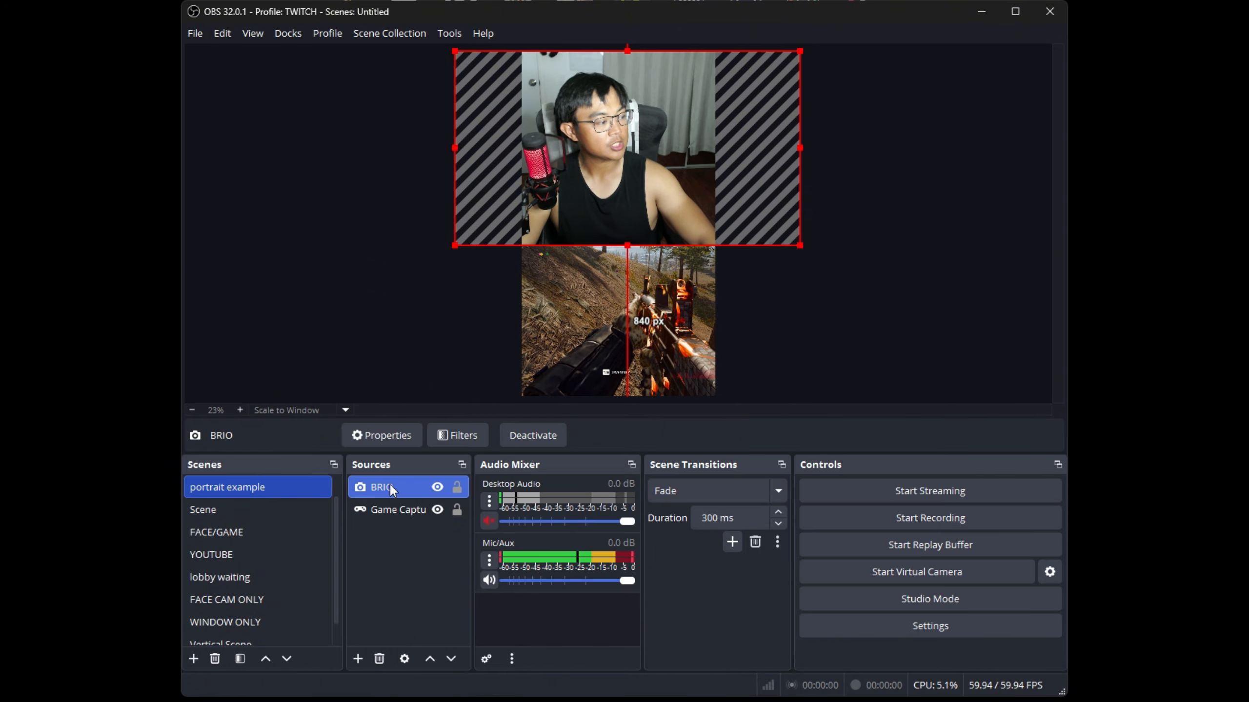
pyautogui.moveTo(390, 484); pyautogui.dragTo(383, 513)
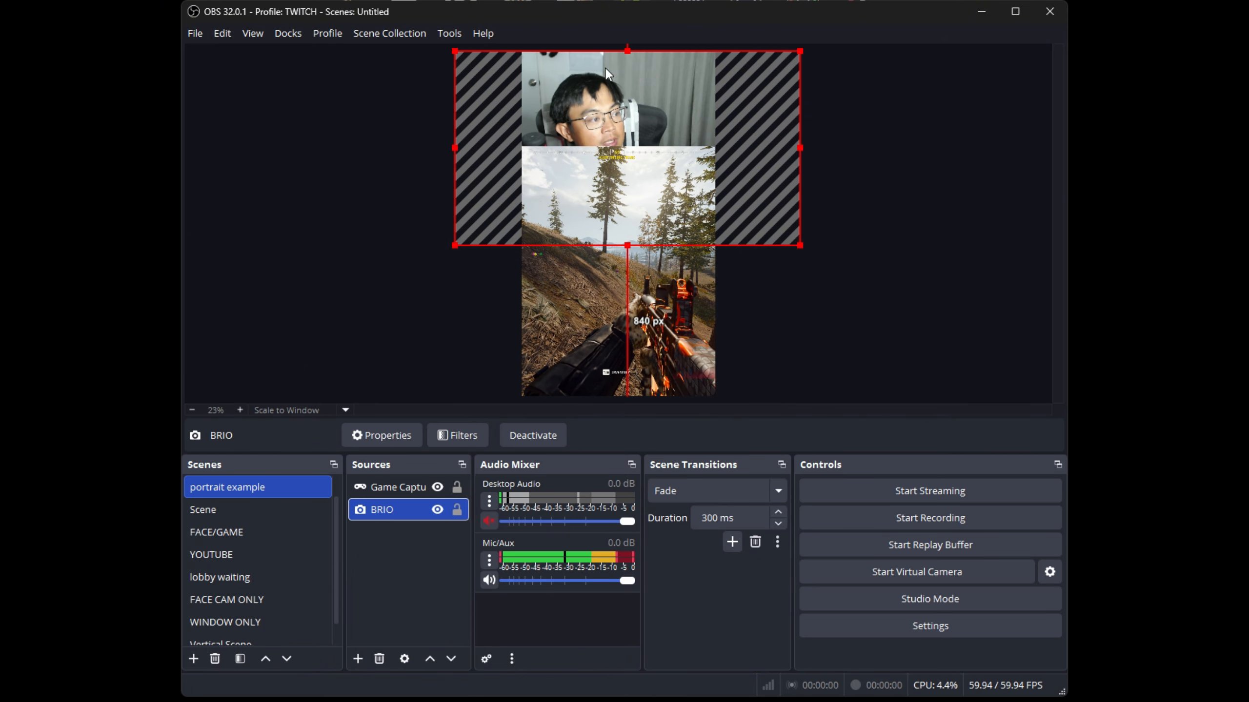
pyautogui.moveTo(455, 50); pyautogui.dragTo(540, 163)
pyautogui.moveTo(676, 128); pyautogui.dragTo(629, 75)
# Shrink the game capture to about 2206 × 1241 px against the canvas's lower edge and adjust the webcam's horizontal position above it
pyautogui.click(663, 278)
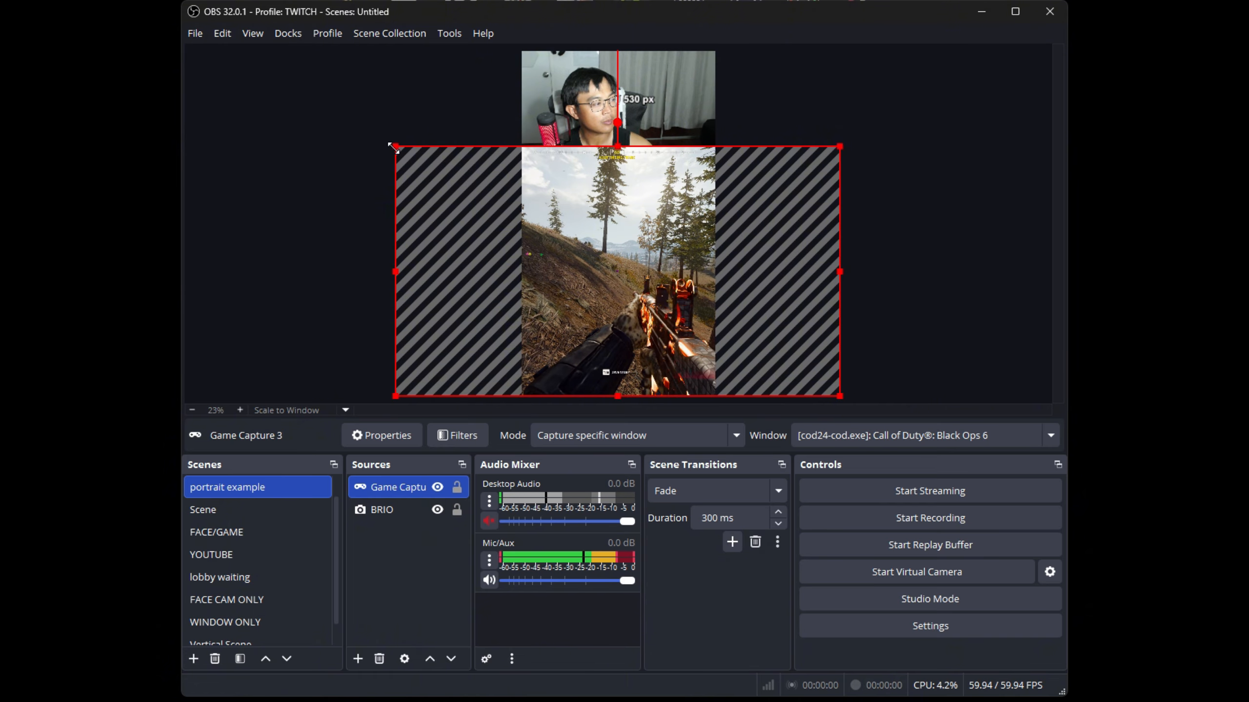
pyautogui.moveTo(391, 149); pyautogui.dragTo(443, 173)
pyautogui.moveTo(684, 296)
pyautogui.mouseDown()
pyautogui.moveTo(634, 273)
pyautogui.moveTo(657, 296)
pyautogui.moveTo(666, 286)
pyautogui.mouseUp()
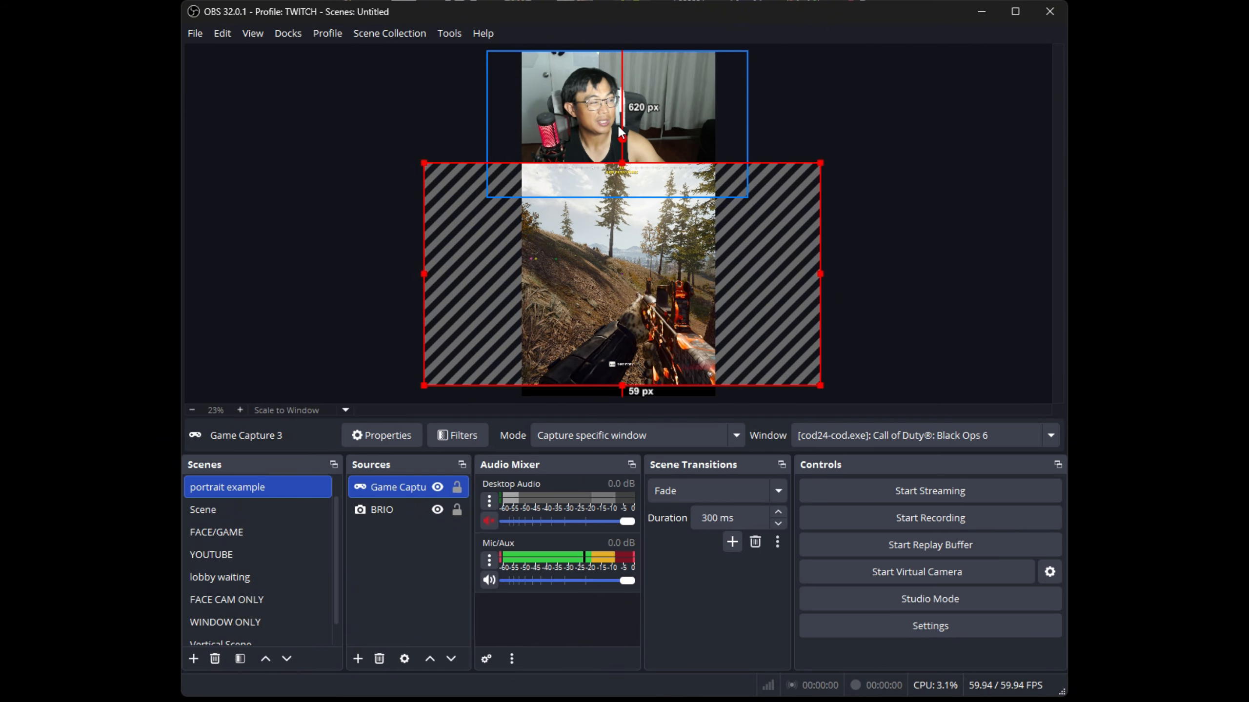
pyautogui.moveTo(560, 130); pyautogui.dragTo(642, 119)
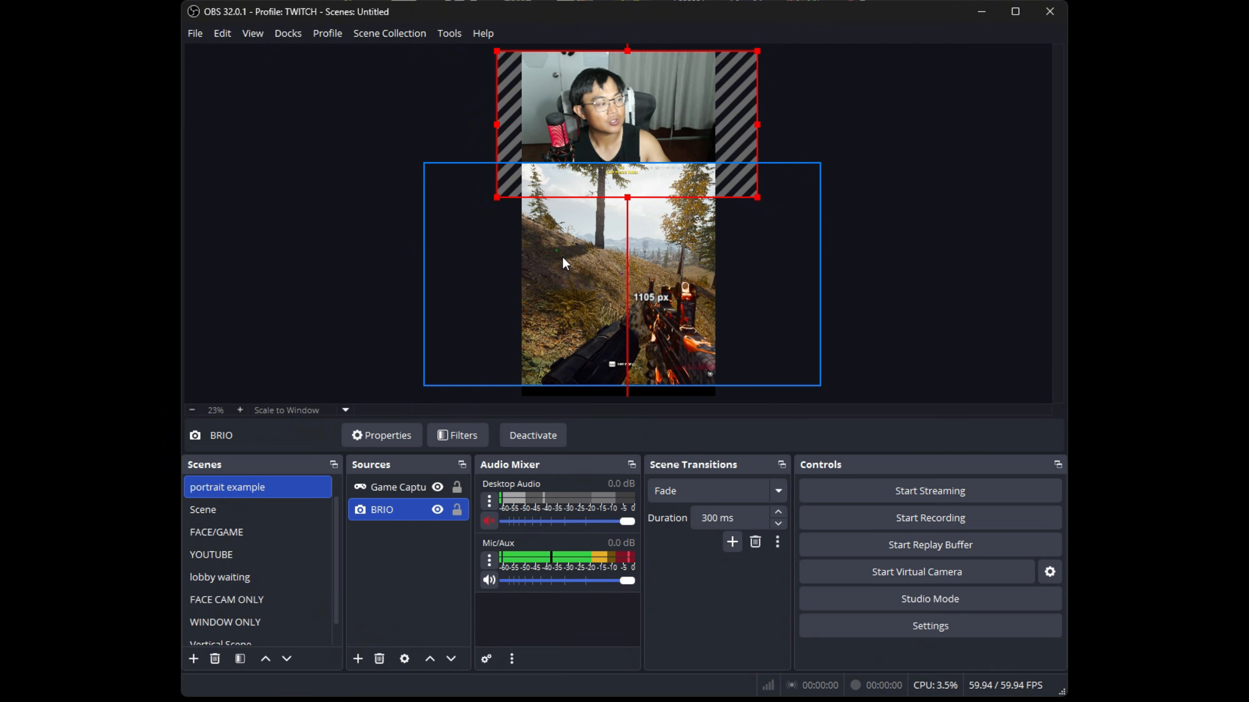
pyautogui.moveTo(562, 256); pyautogui.dragTo(562, 266)
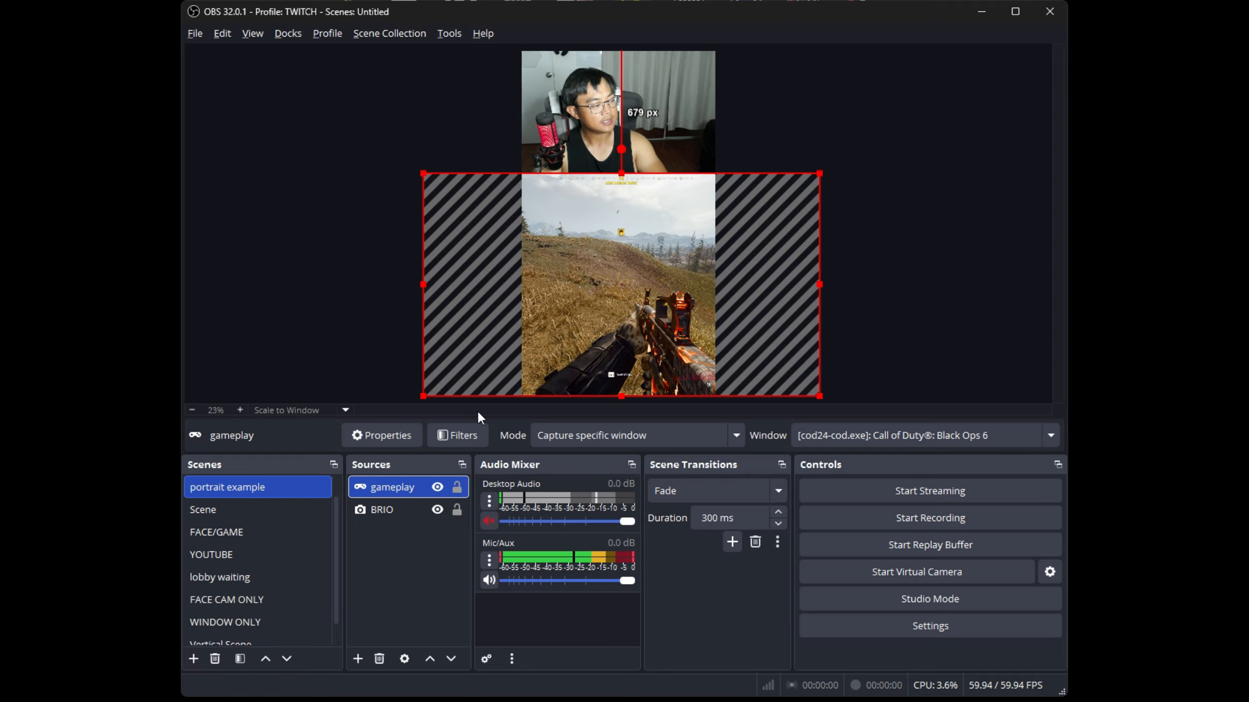
# Copy the gameplay source and paste it as a reference into the same scene
pyautogui.rightClick(397, 502)
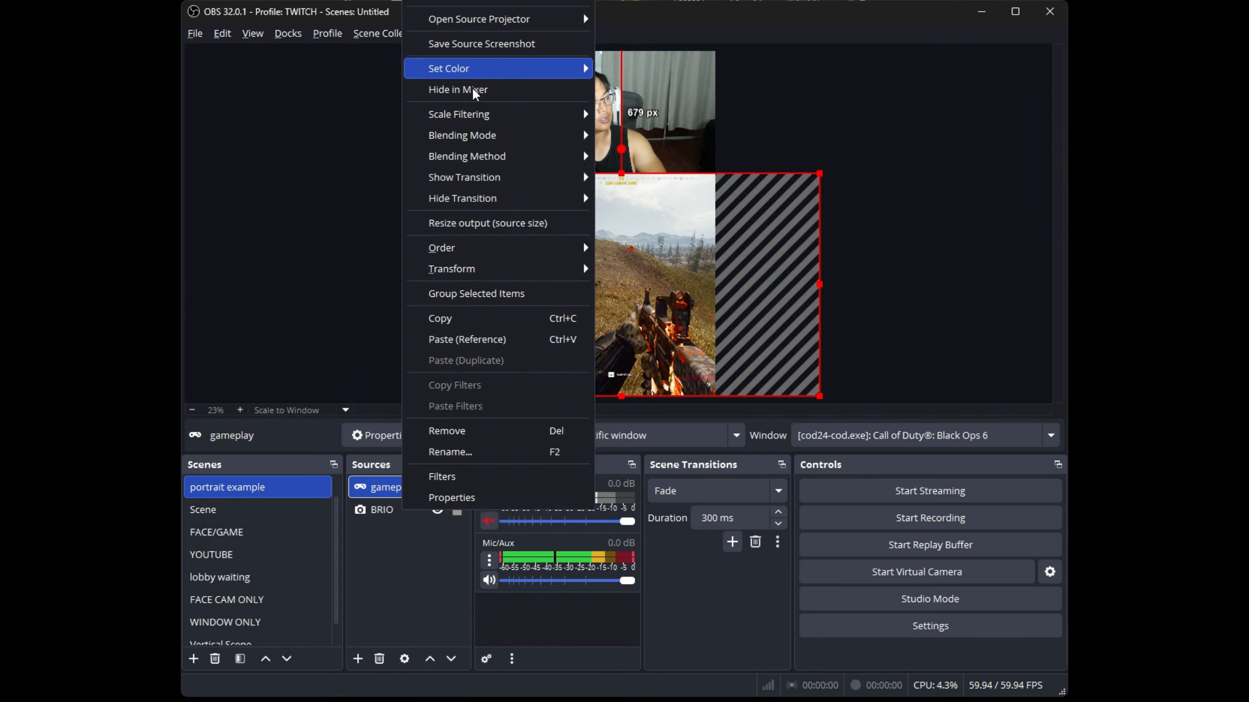
pyautogui.click(451, 317)
pyautogui.click(393, 534)
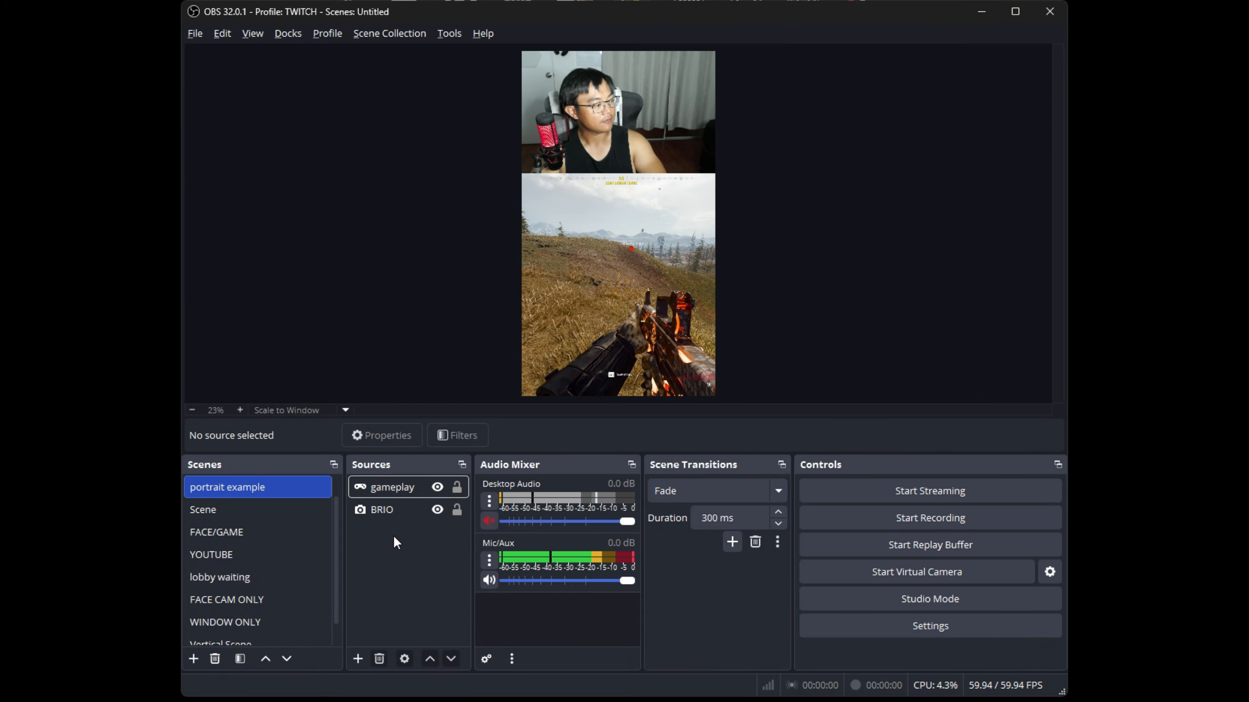
pyautogui.rightClick(395, 537)
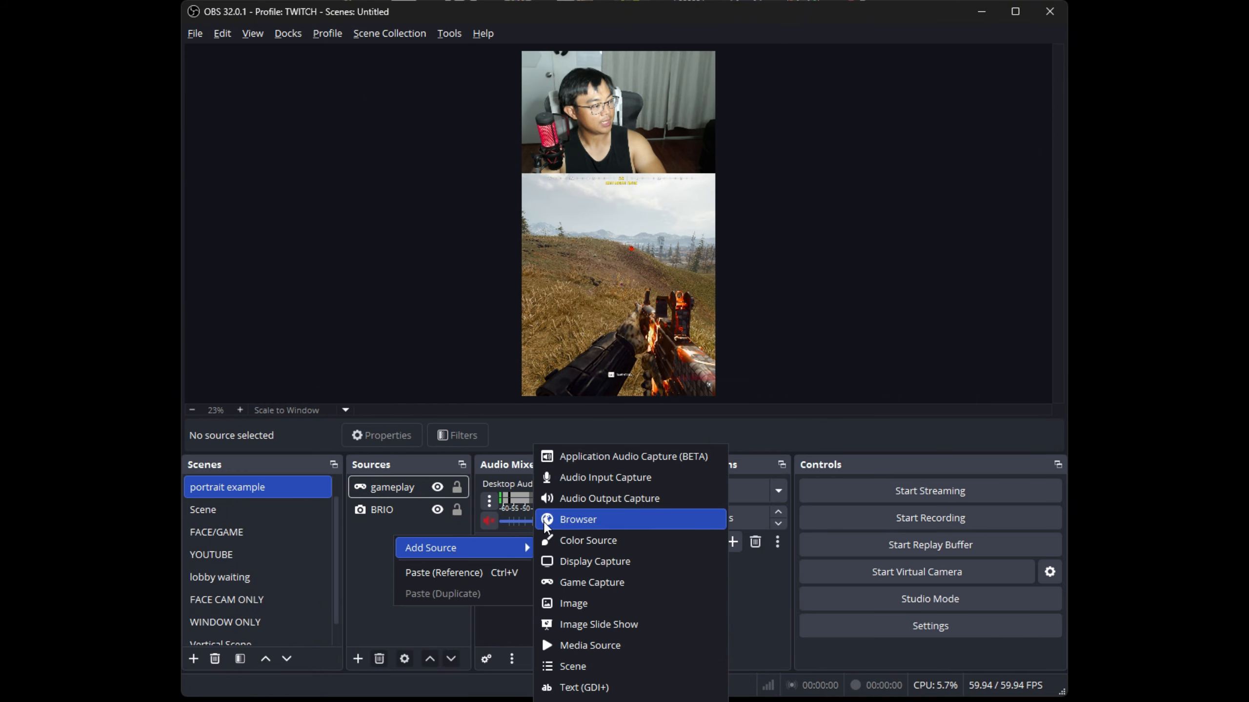
pyautogui.click(467, 573)
pyautogui.click(401, 512)
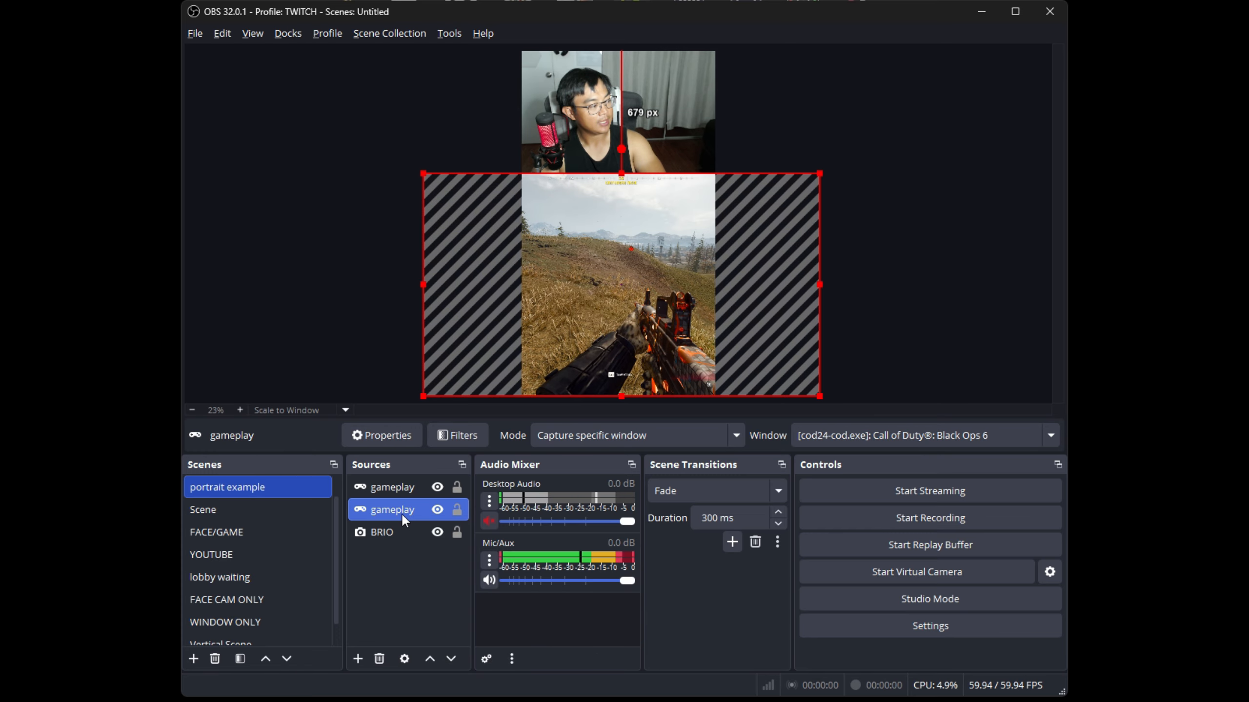
pyautogui.click(400, 488)
pyautogui.click(402, 510)
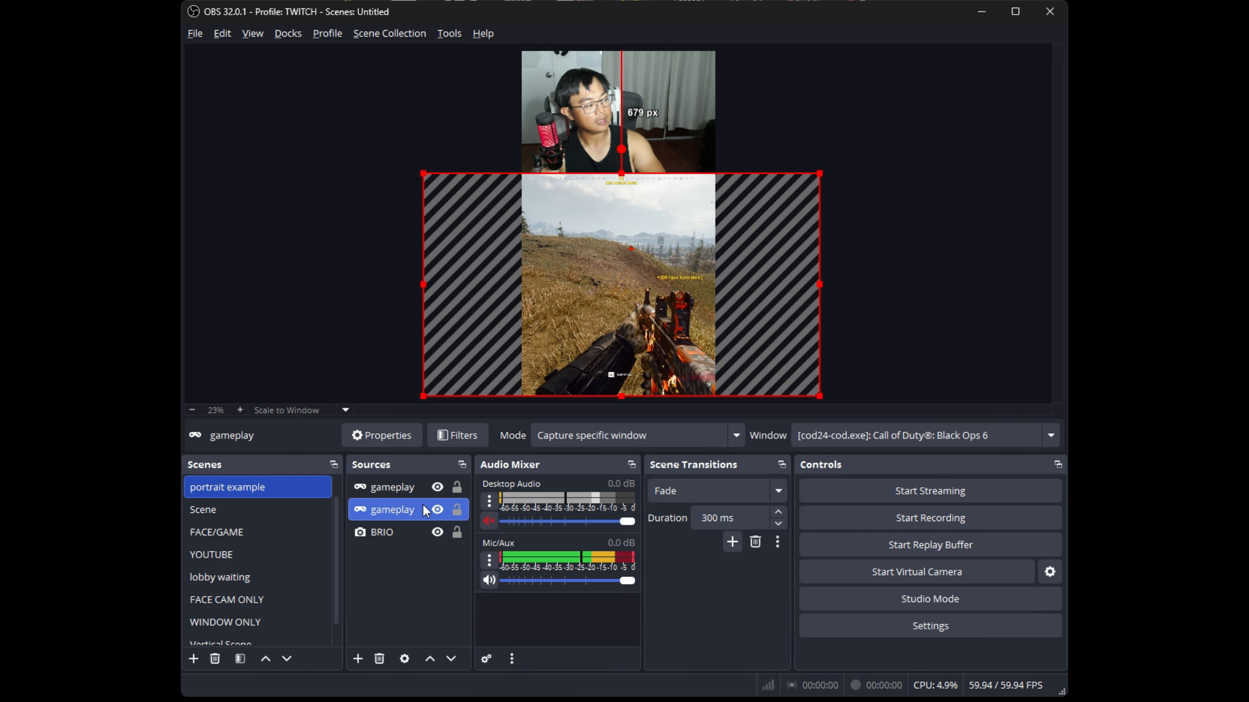
pyautogui.click(404, 488)
pyautogui.click(401, 515)
# Open Edit Transform for the upper gameplay copy and shift the copy horizontally to about 53 px, exposing the game's minimap side
pyautogui.click(406, 487)
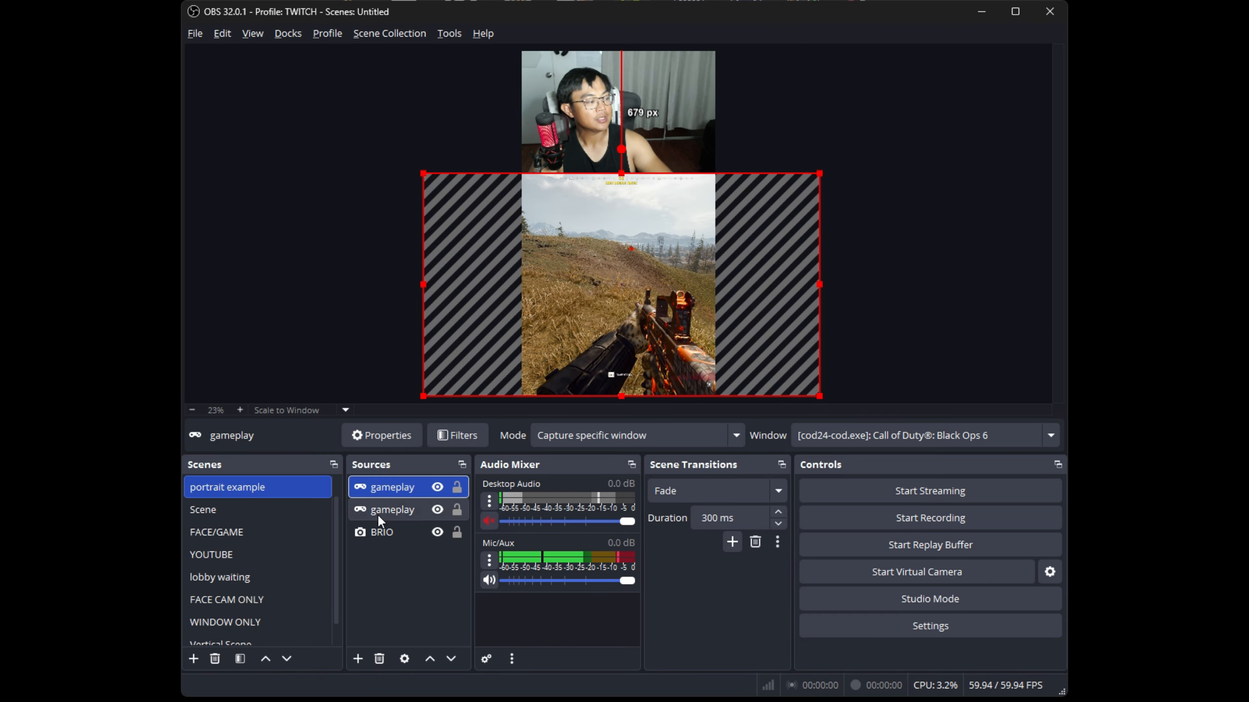
pyautogui.rightClick(395, 486)
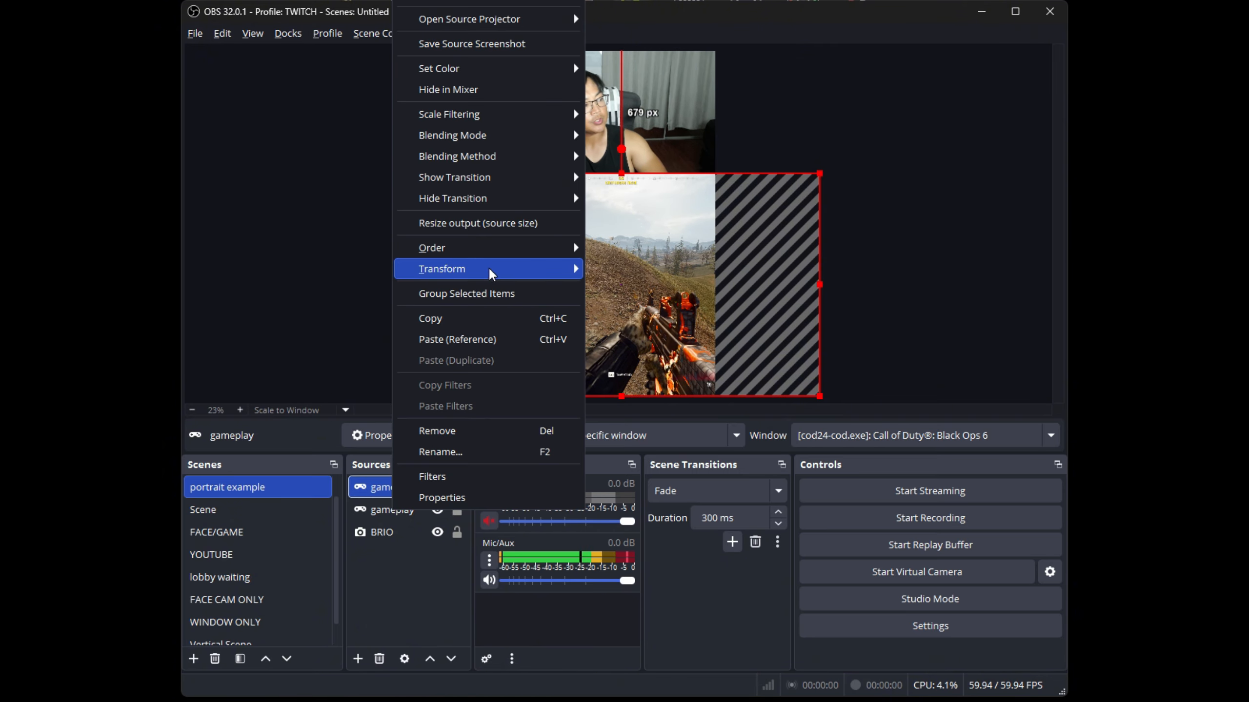
pyautogui.moveTo(487, 272)
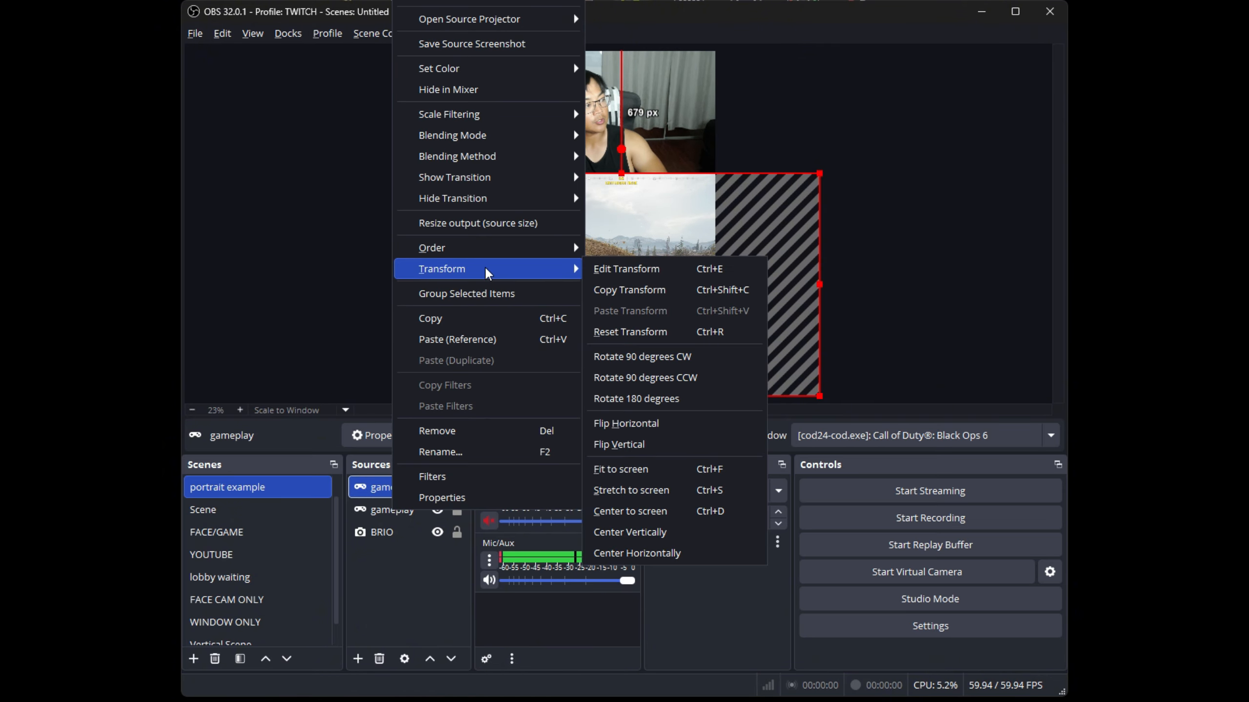
pyautogui.click(625, 269)
pyautogui.moveTo(480, 167); pyautogui.dragTo(752, 234)
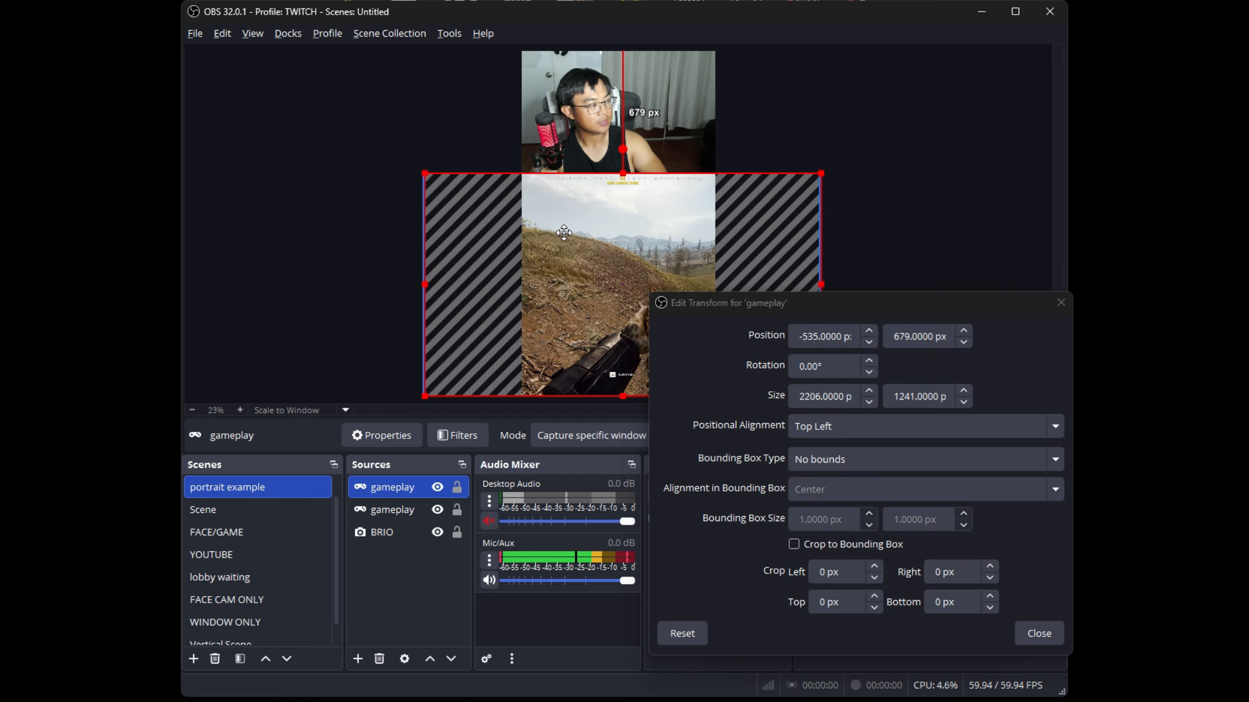
pyautogui.moveTo(566, 295); pyautogui.dragTo(643, 295)
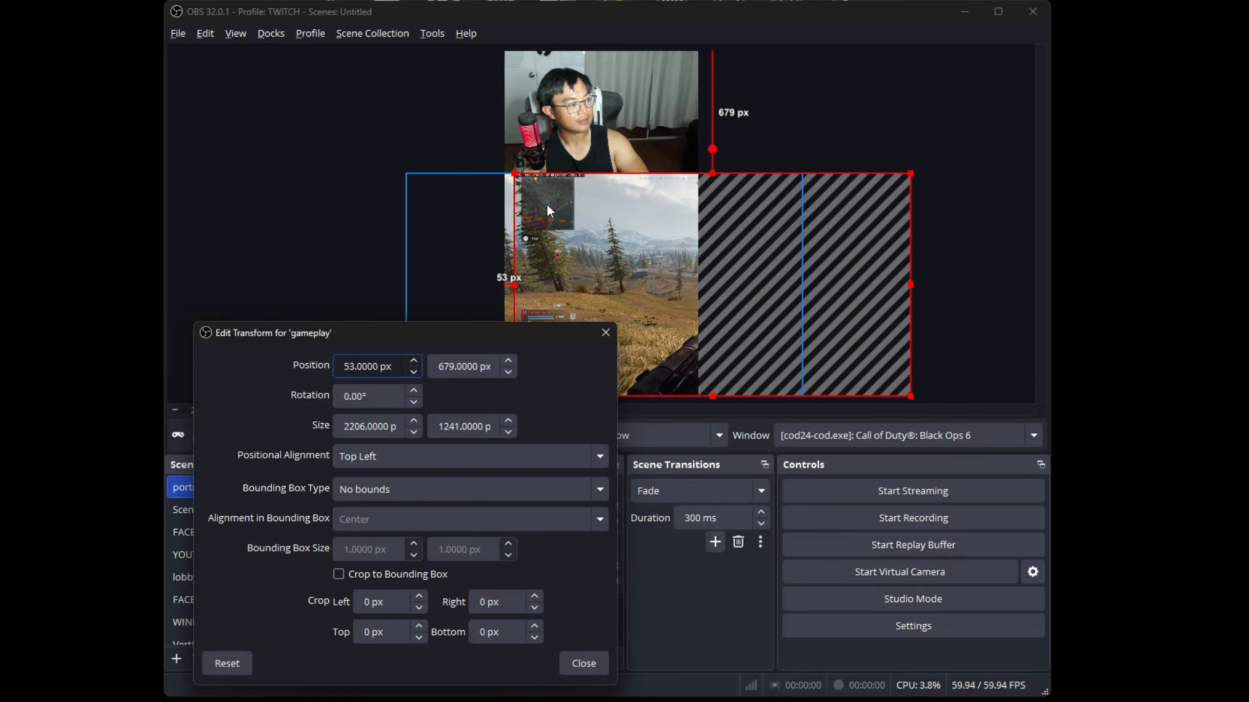
# Try a right crop of 500 px on the gameplay copy
pyautogui.doubleClick(486, 601)
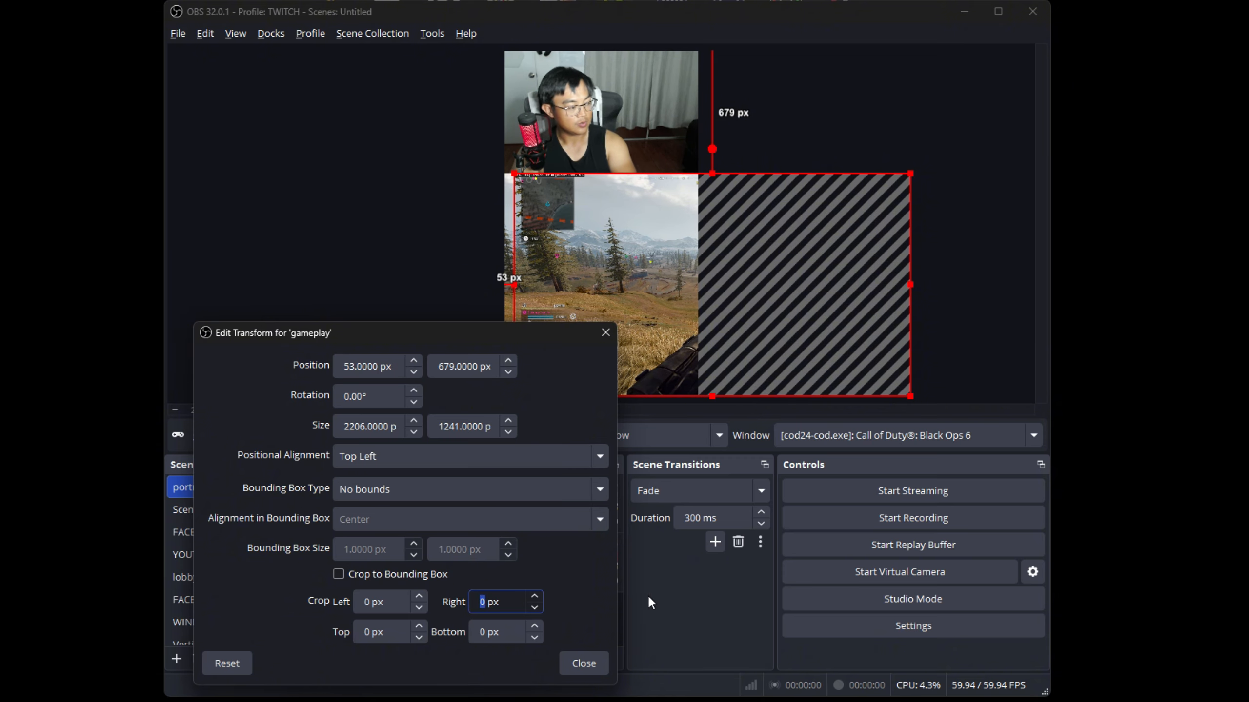
pyautogui.click(537, 594)
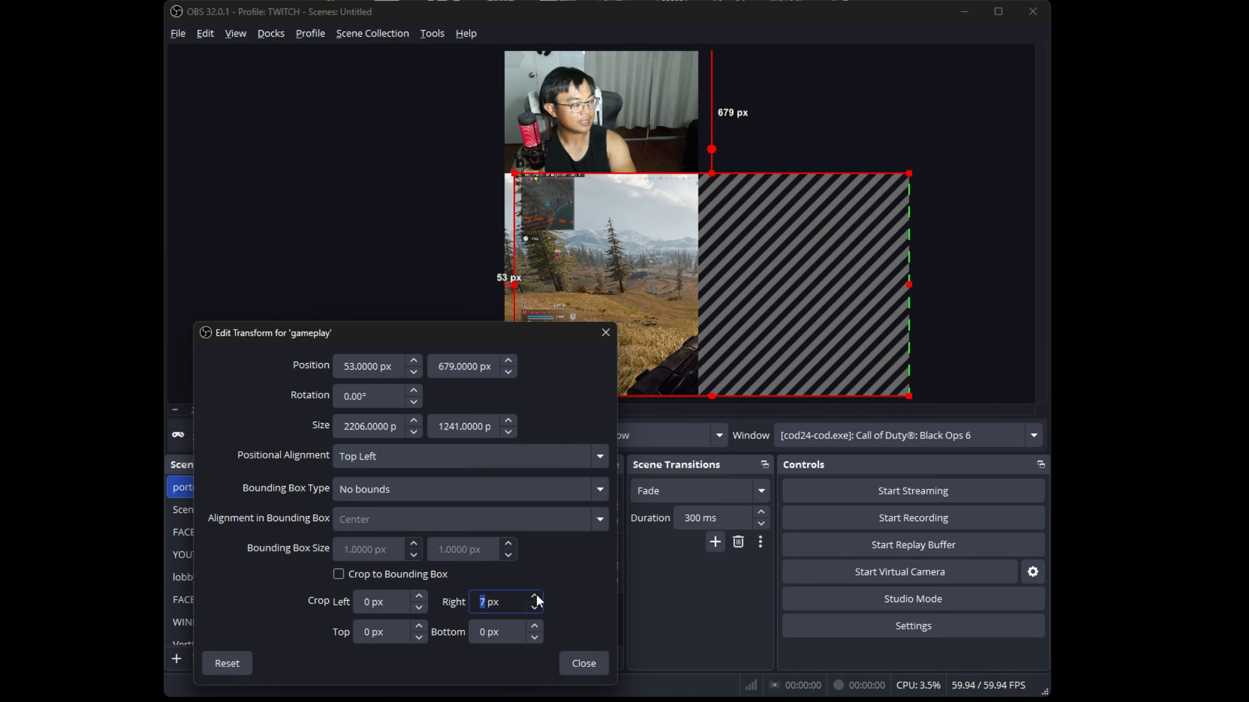
pyautogui.click(535, 593)
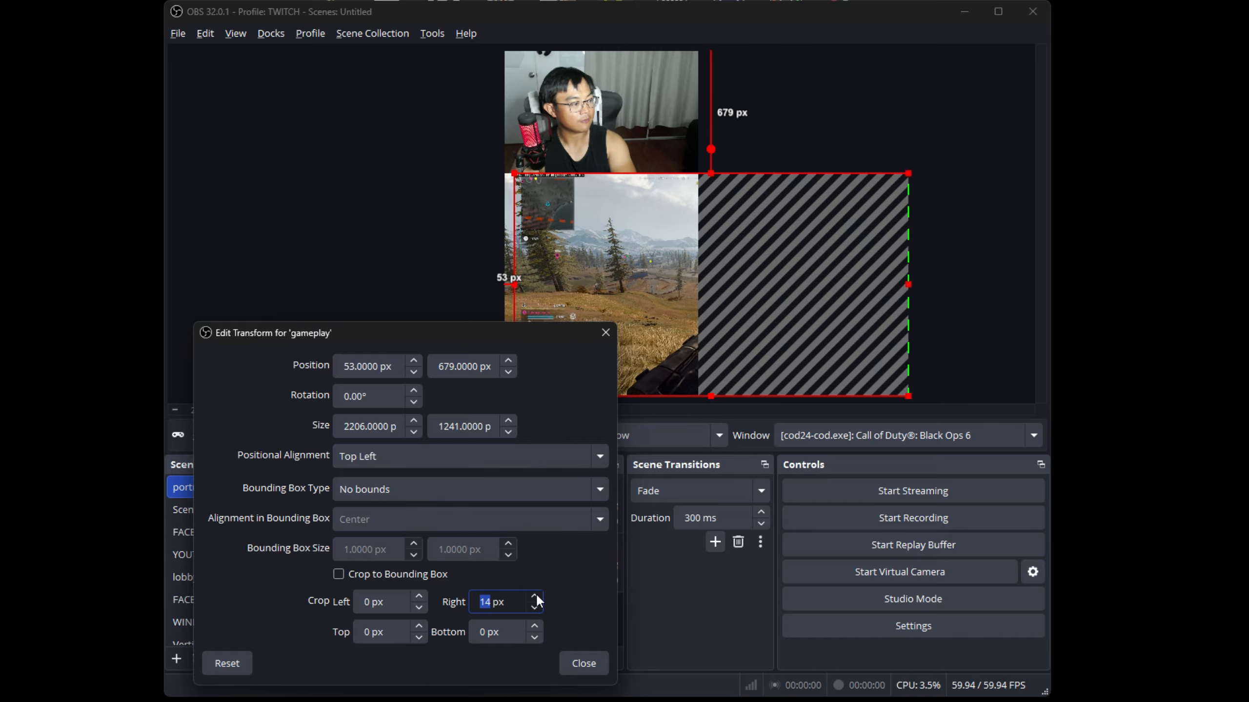
pyautogui.click(488, 606)
pyautogui.moveTo(490, 603); pyautogui.dragTo(461, 601)
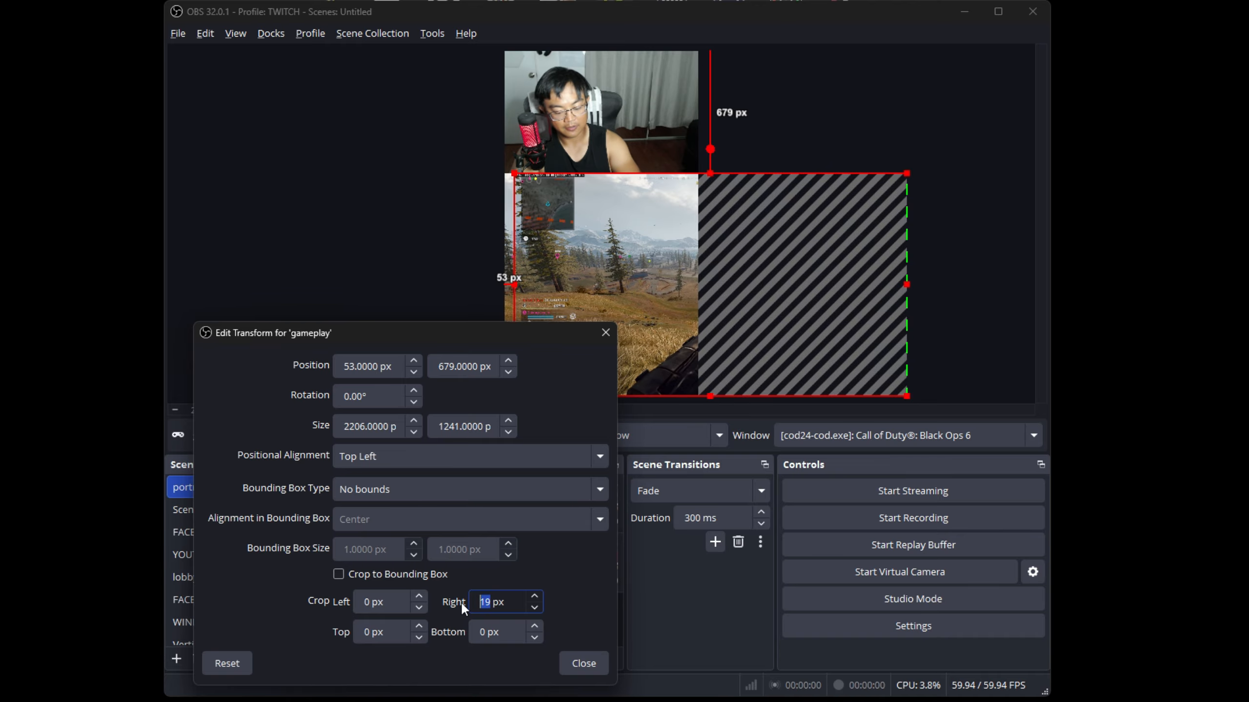
pyautogui.write('500')
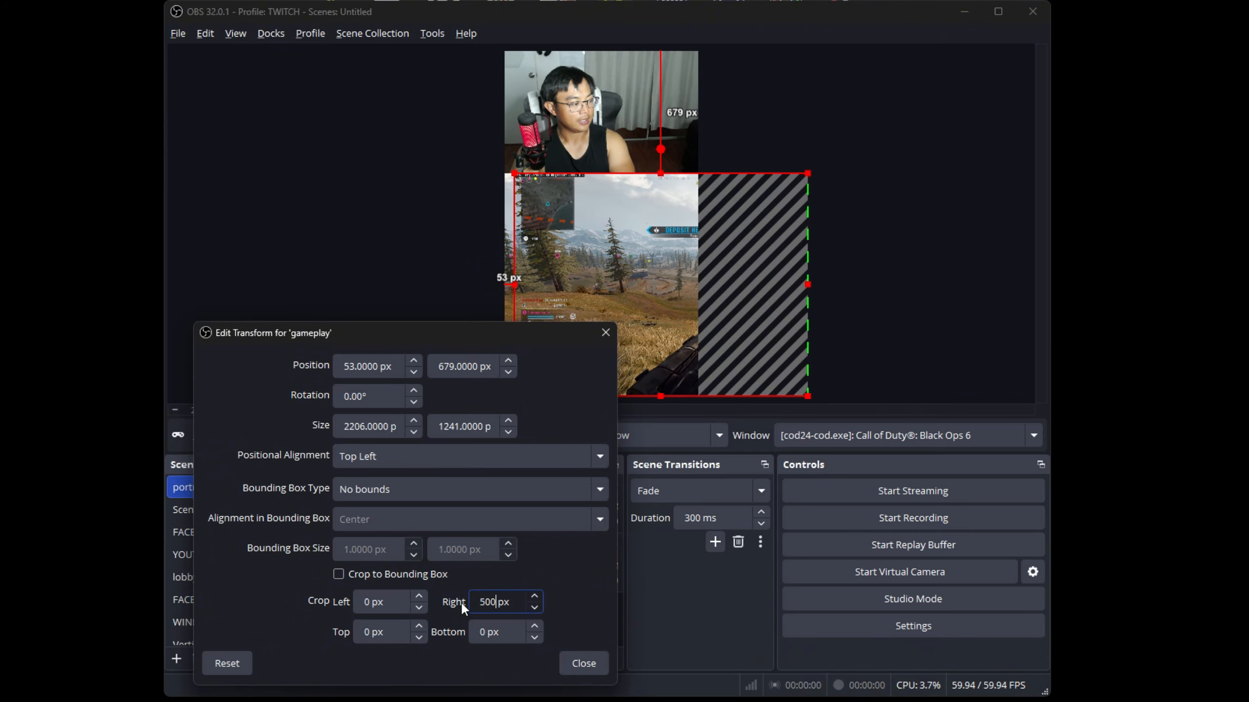
pyautogui.press('Return')
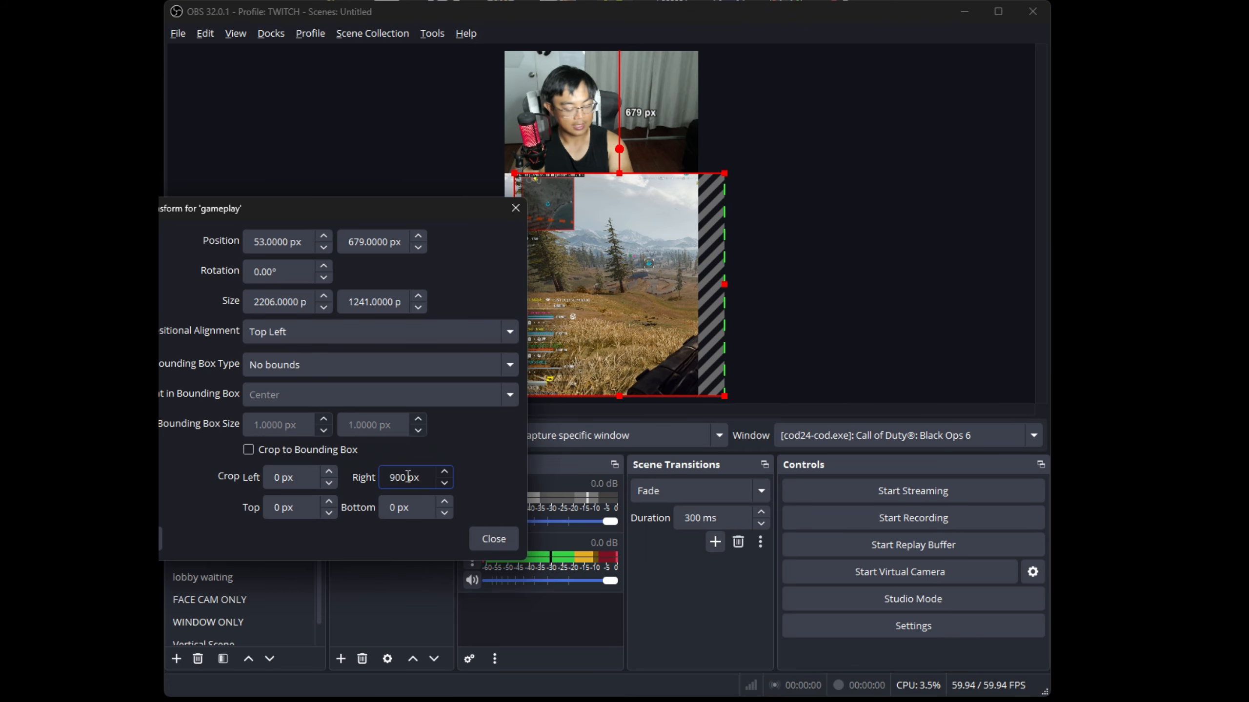
# Set the gameplay copy's right crop to 1621 px, keeping only the narrow strip with the minimap and squad list
pyautogui.press('BackSpace')
pyautogui.press('BackSpace')
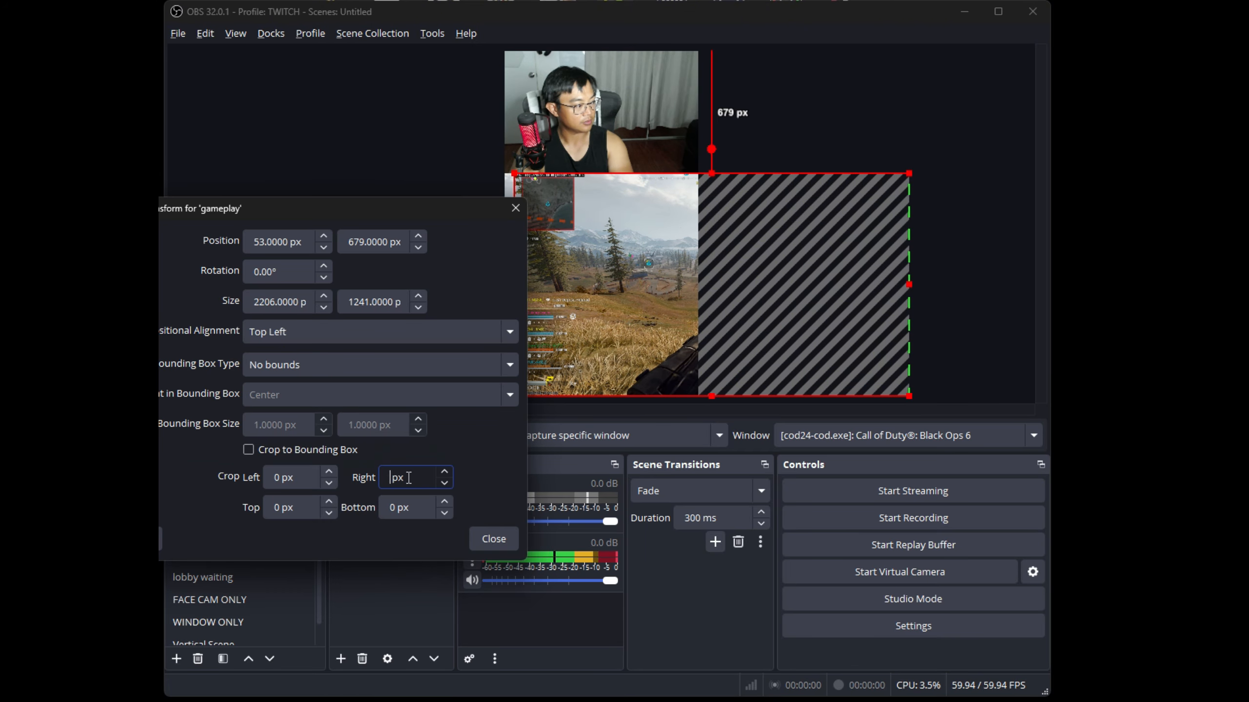
pyautogui.write('1500')
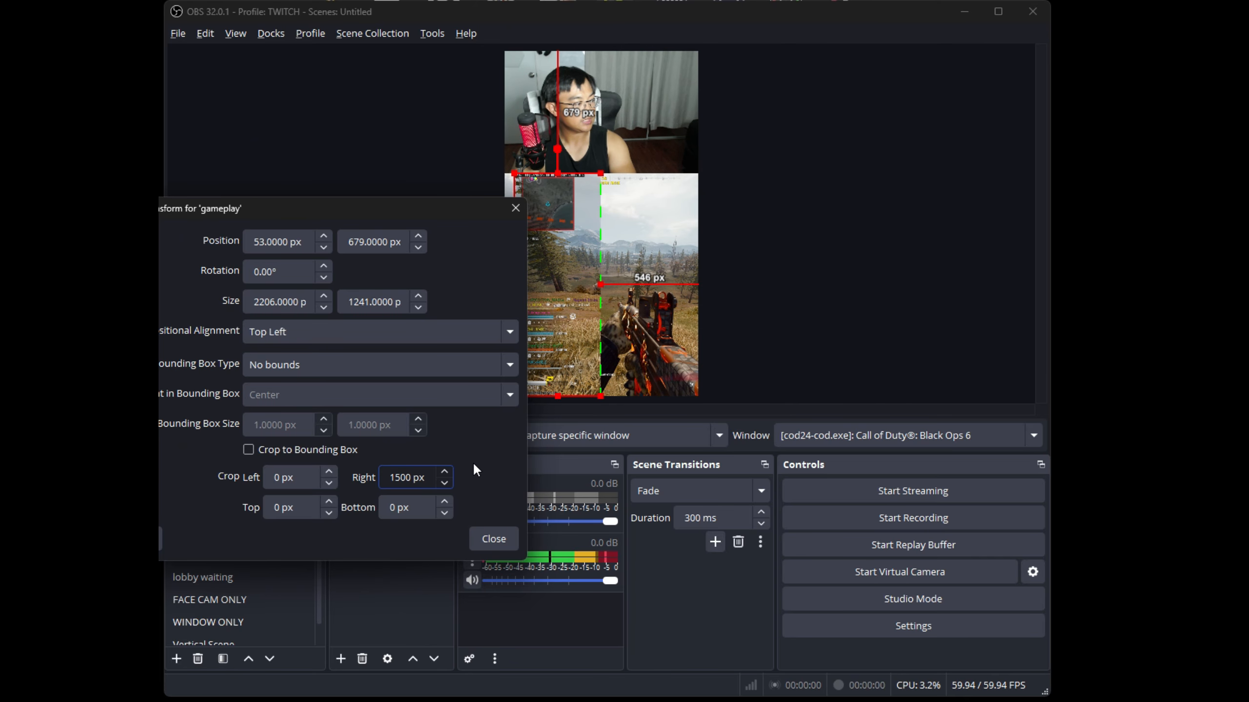
pyautogui.click(445, 473)
pyautogui.click(446, 473)
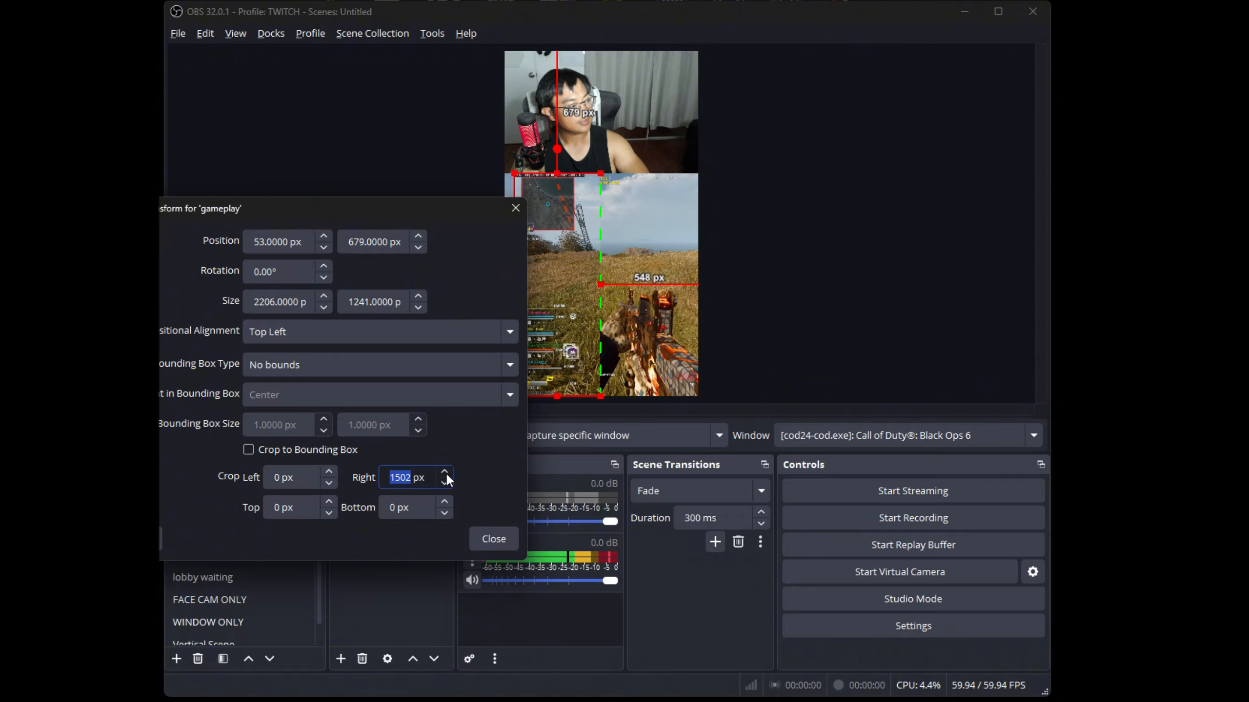
pyautogui.click(446, 474)
pyautogui.click(445, 474)
pyautogui.click(446, 474)
pyautogui.click(445, 473)
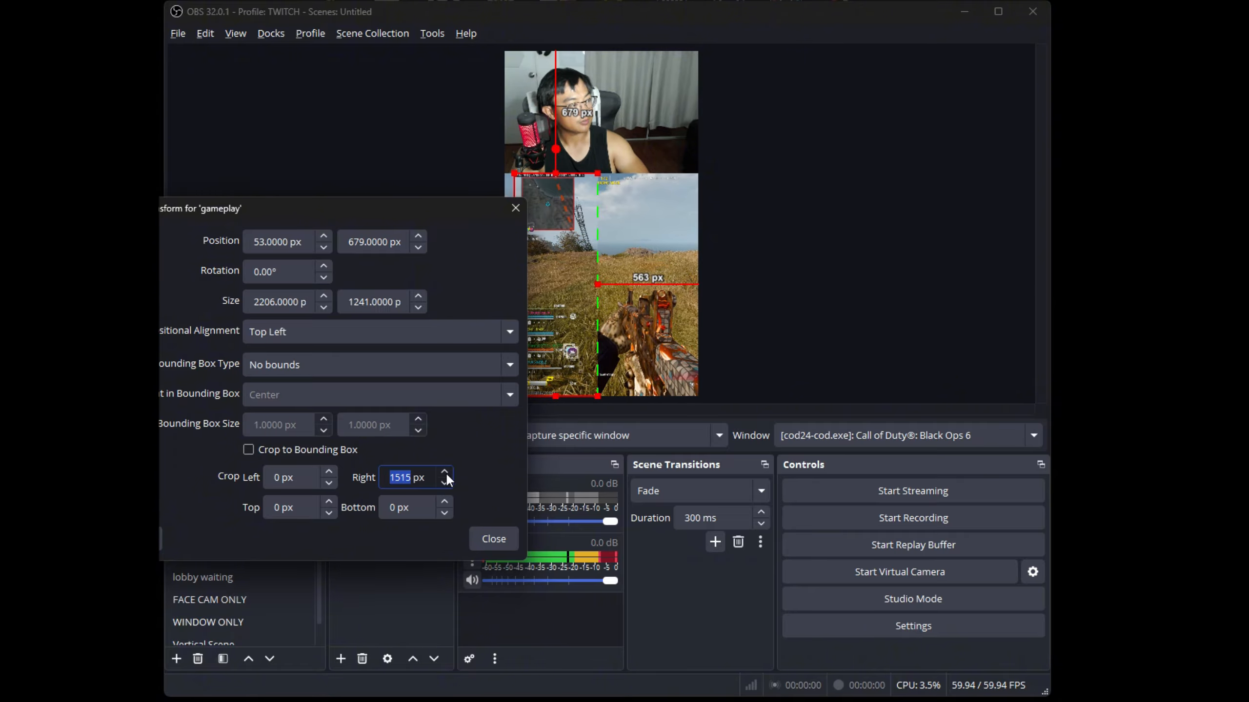
pyautogui.click(446, 473)
pyautogui.click(446, 474)
pyautogui.click(446, 474)
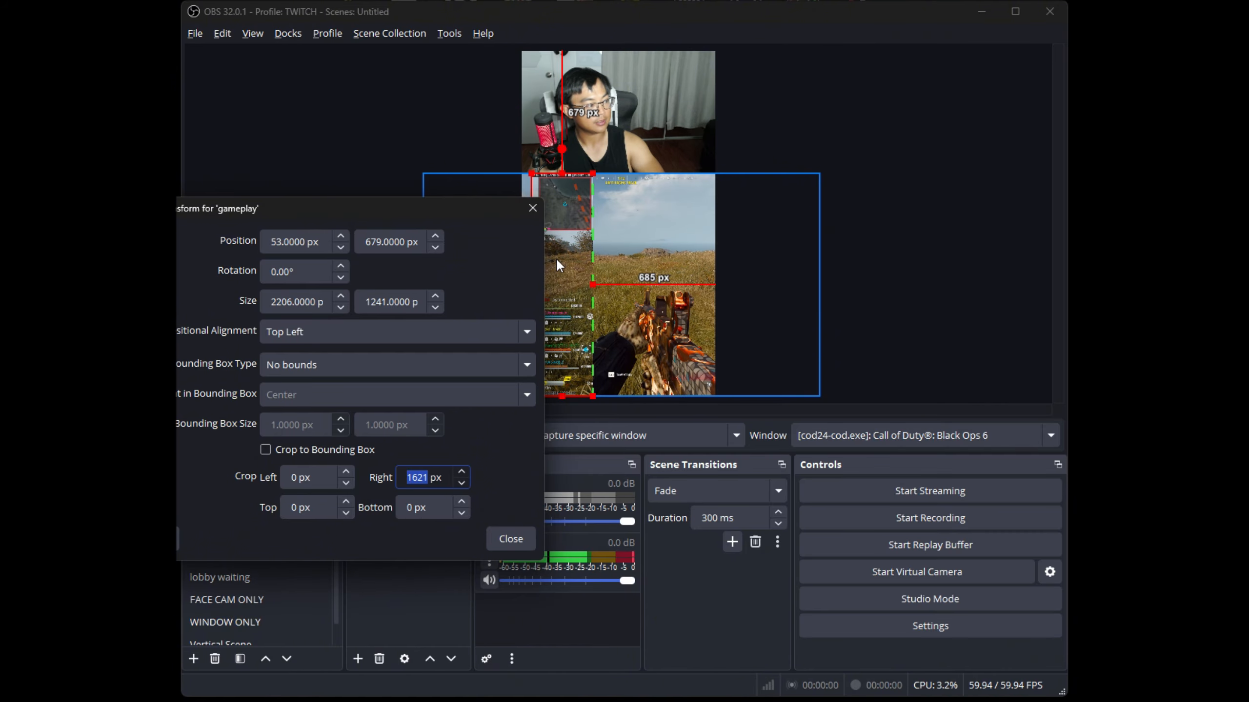
# Move the cropped gameplay strip horizontally to about 408 px and set its left crop to 30 px
pyautogui.moveTo(557, 258); pyautogui.dragTo(634, 260)
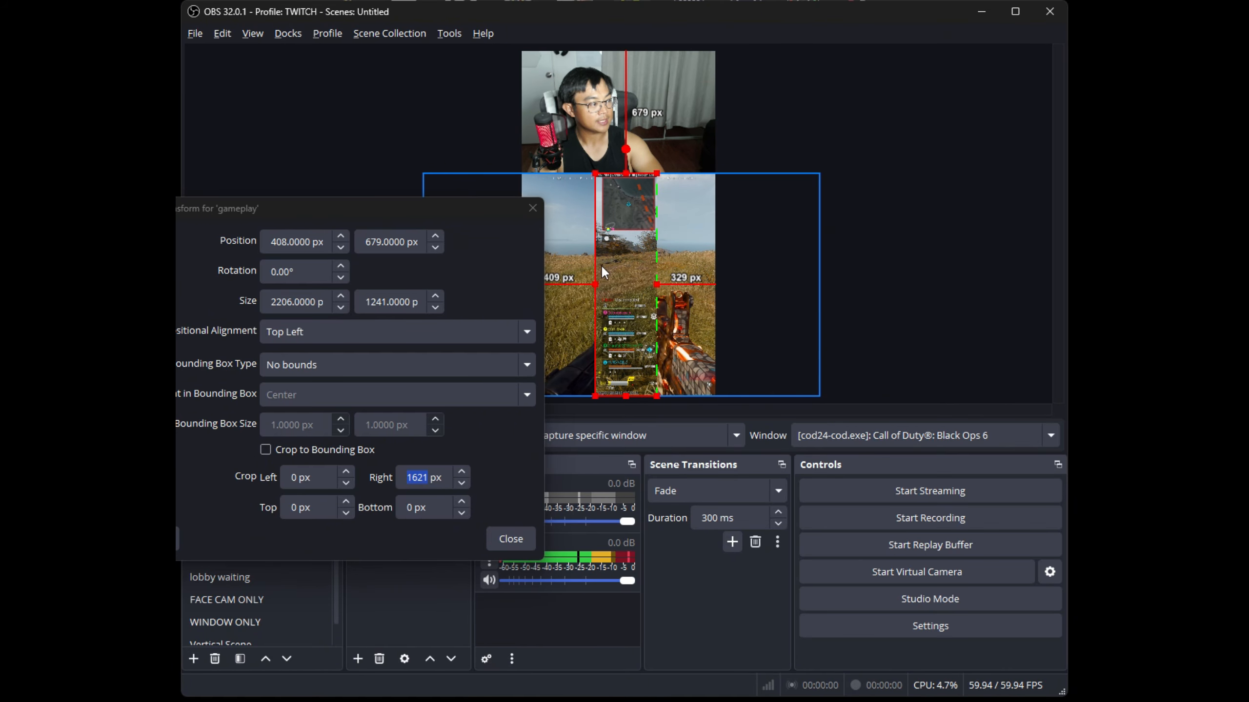
pyautogui.click(346, 472)
pyautogui.click(346, 472)
pyautogui.click(346, 472)
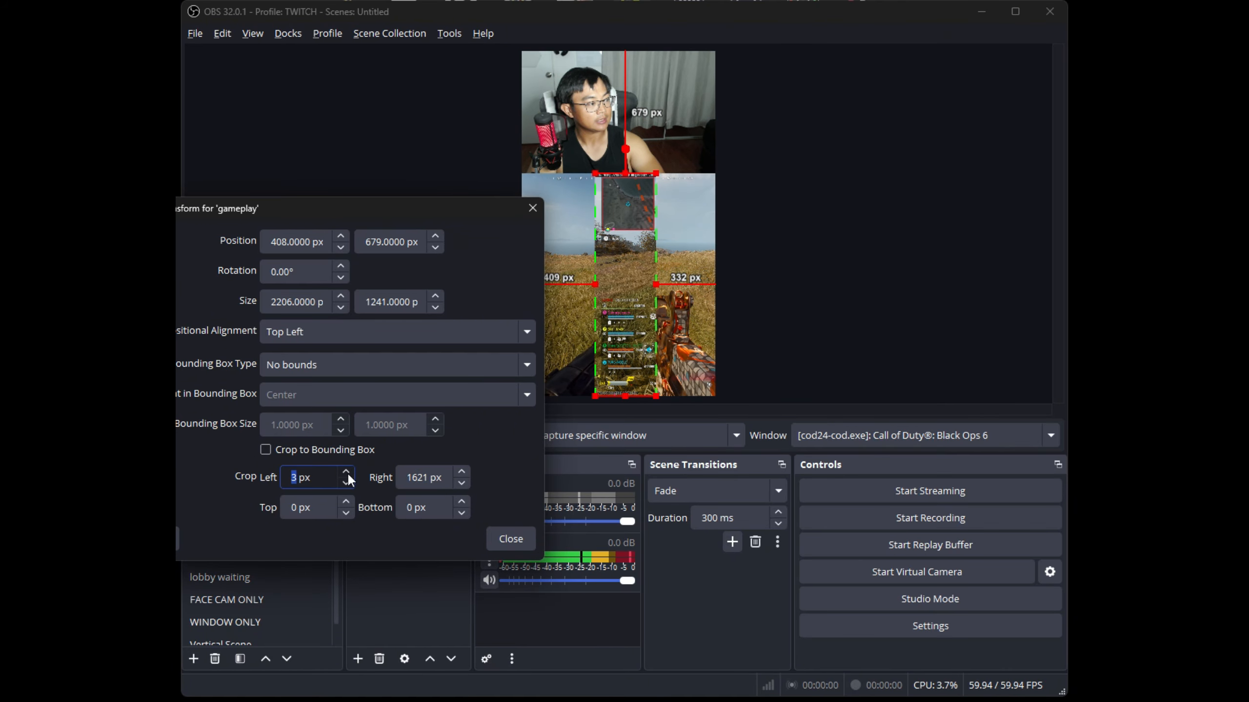
pyautogui.click(347, 472)
pyautogui.click(347, 472)
pyautogui.click(347, 472)
pyautogui.click(347, 473)
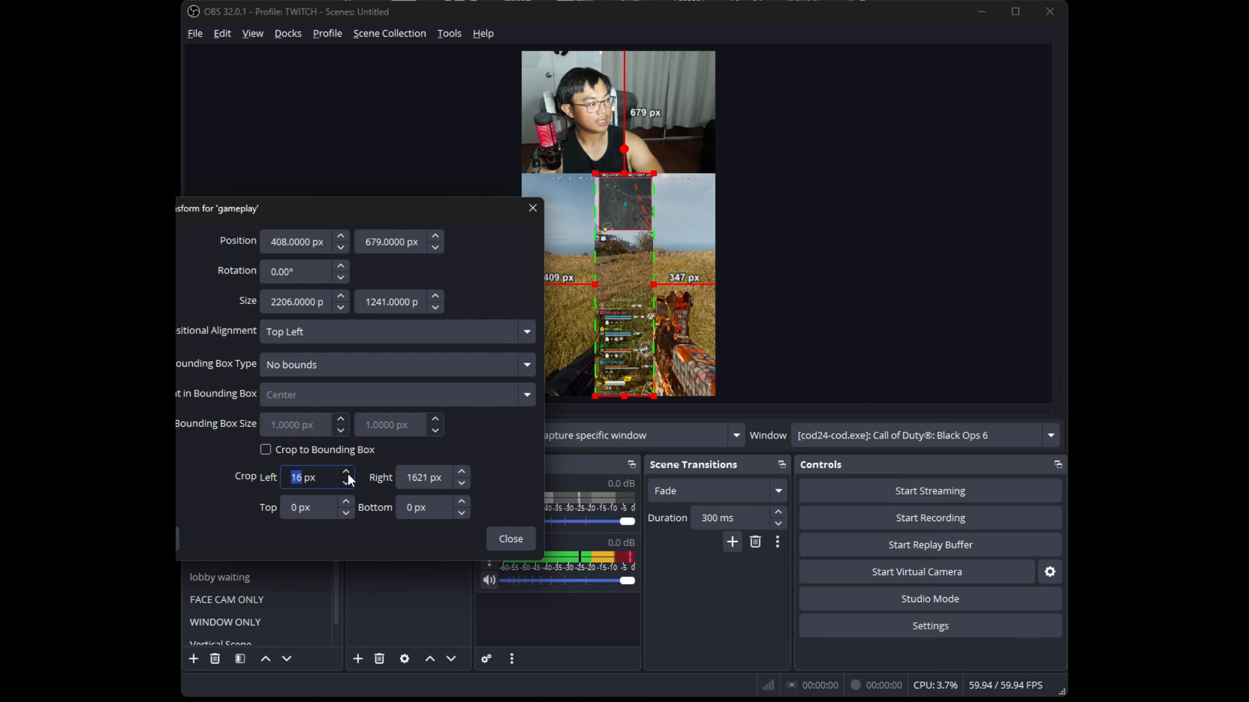
pyautogui.click(347, 472)
pyautogui.click(347, 472)
pyautogui.click(347, 472)
pyautogui.click(347, 472)
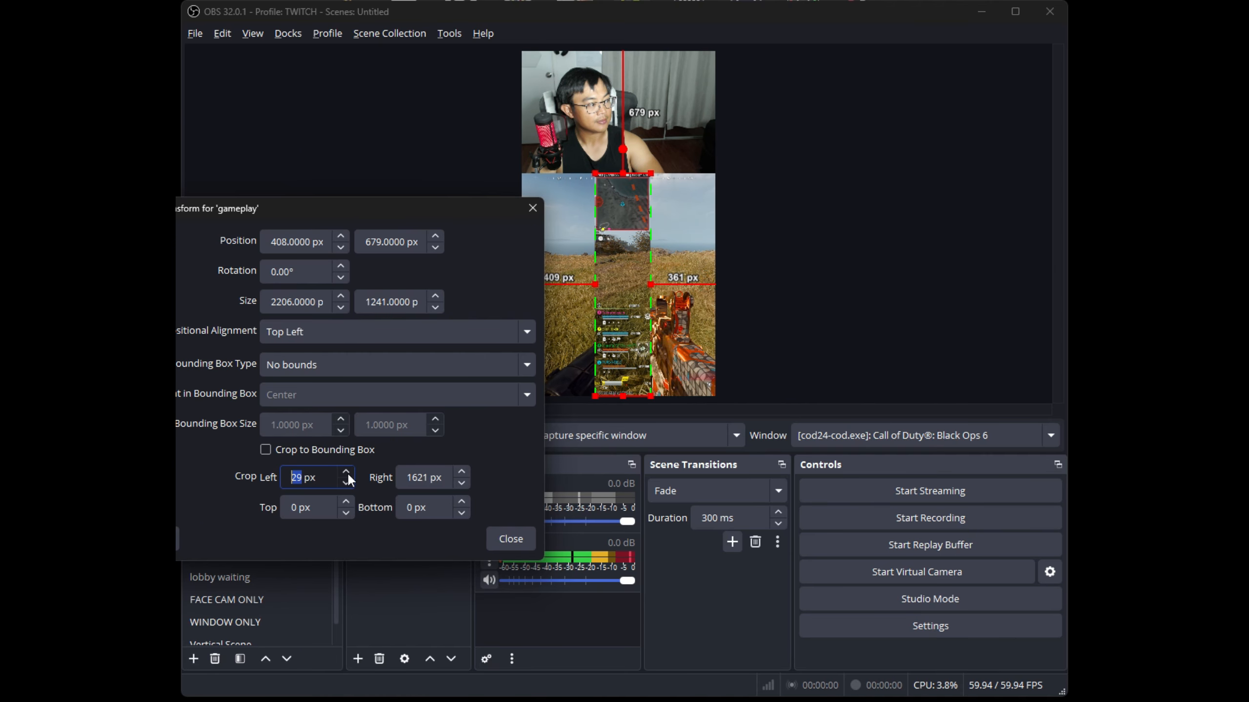
pyautogui.click(347, 472)
# Set the gameplay copy's top crop to 18 px, trimming the strip above the minimap
pyautogui.click(345, 503)
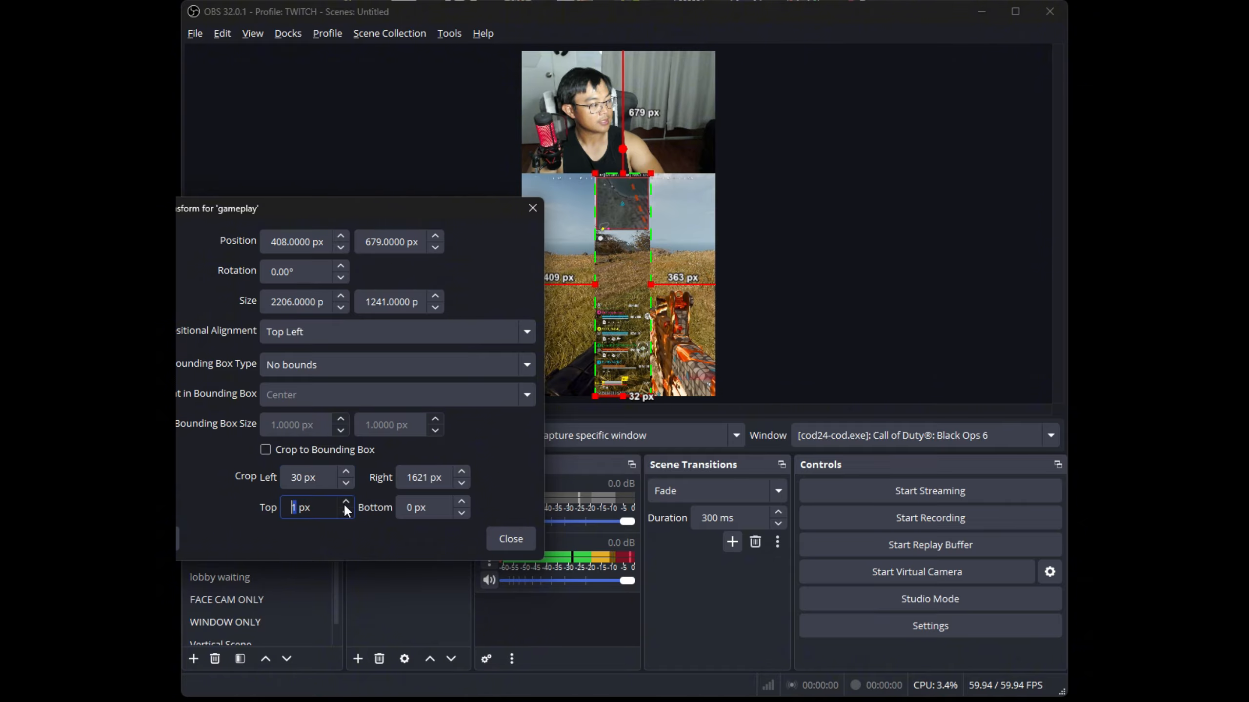
pyautogui.click(346, 503)
pyautogui.click(346, 503)
pyautogui.click(346, 502)
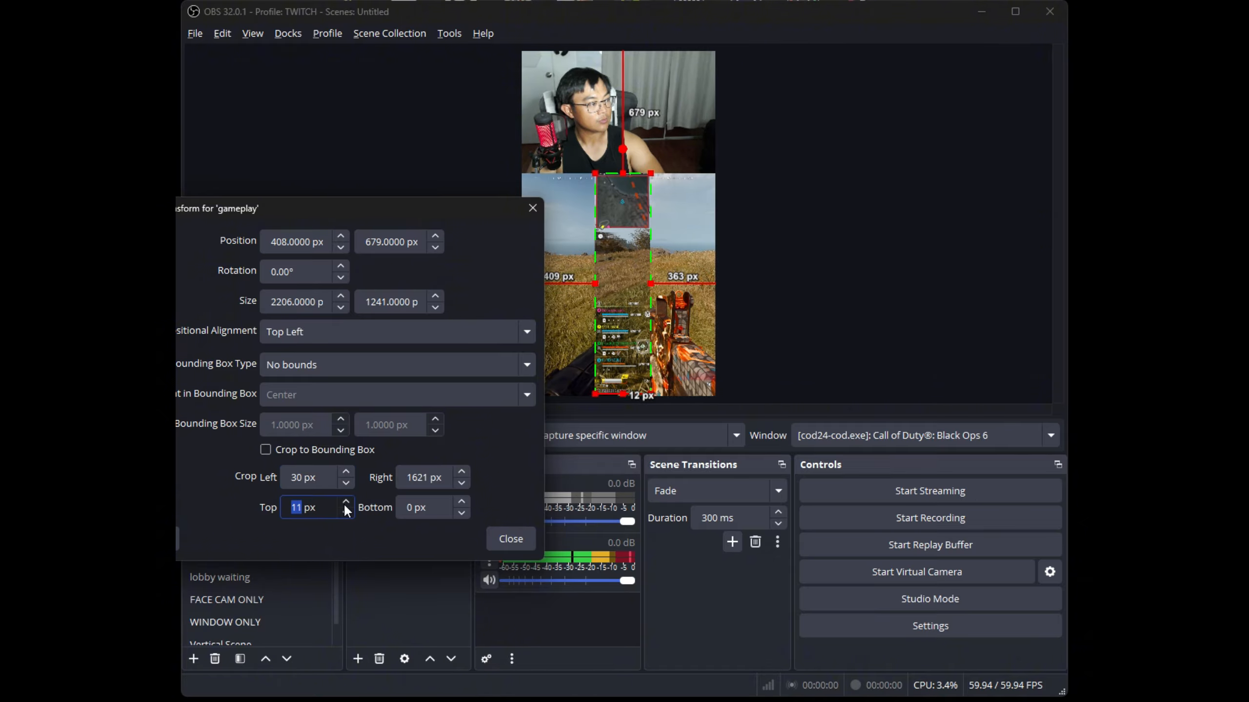
pyautogui.click(346, 503)
pyautogui.click(346, 503)
pyautogui.click(346, 503)
pyautogui.click(345, 503)
pyautogui.click(346, 503)
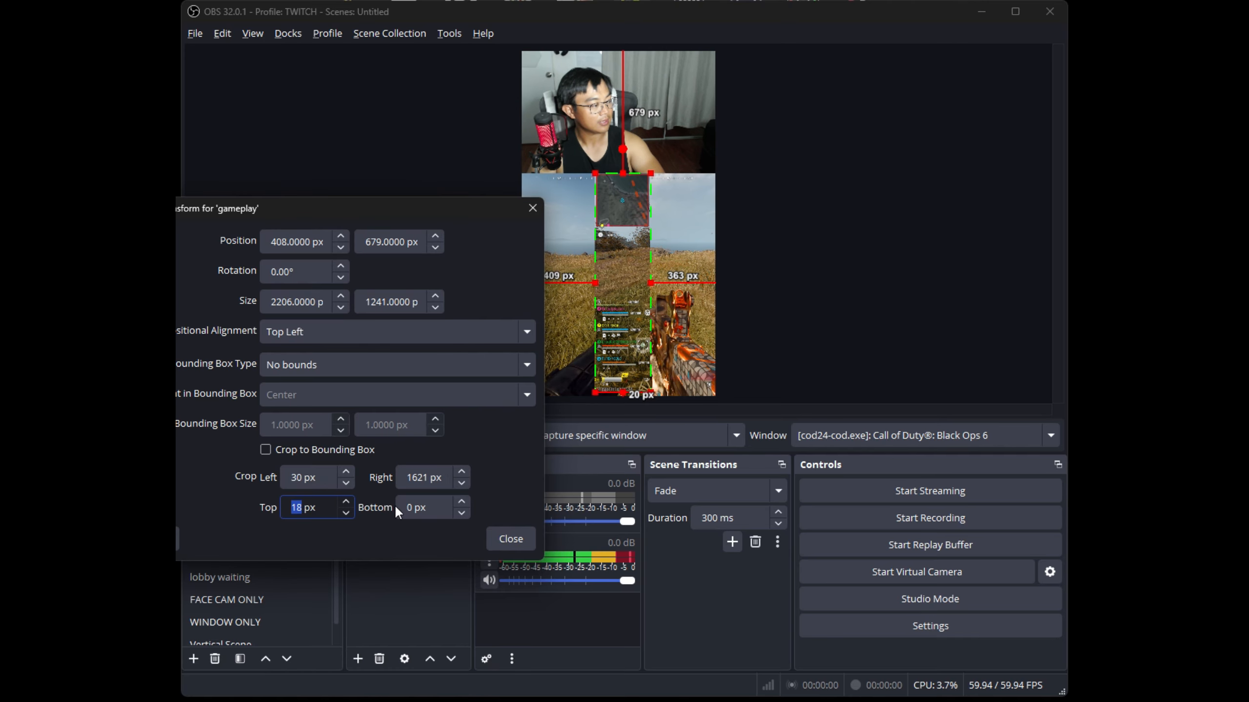
# Set the gameplay copy's bottom crop to 808 px, leaving only the minimap, and close the transform settings
pyautogui.click(412, 509)
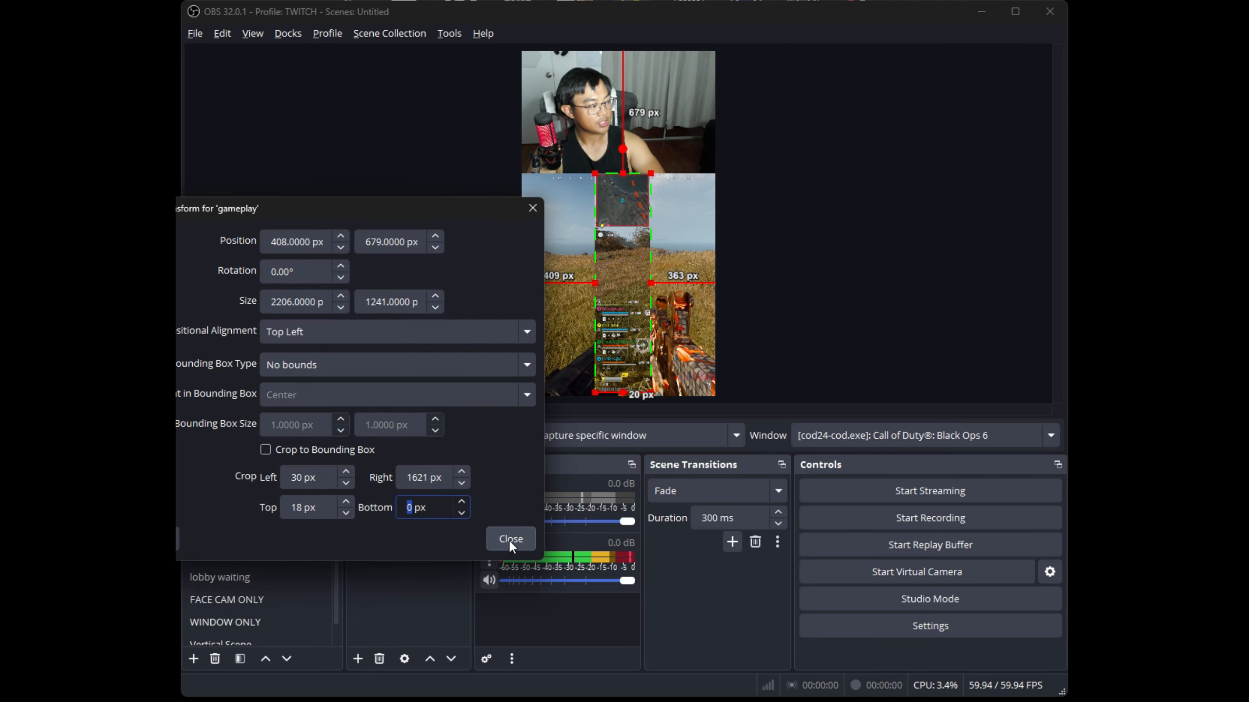
pyautogui.write('500')
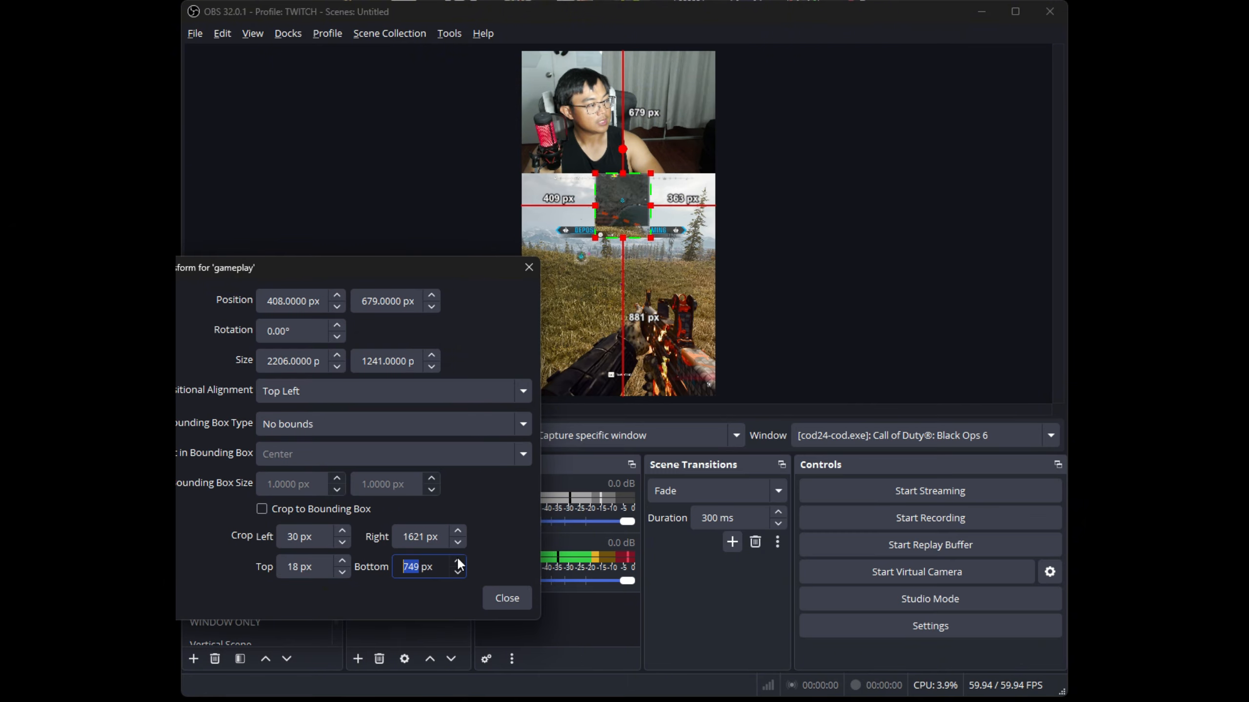
pyautogui.scroll(20, 457, 557)
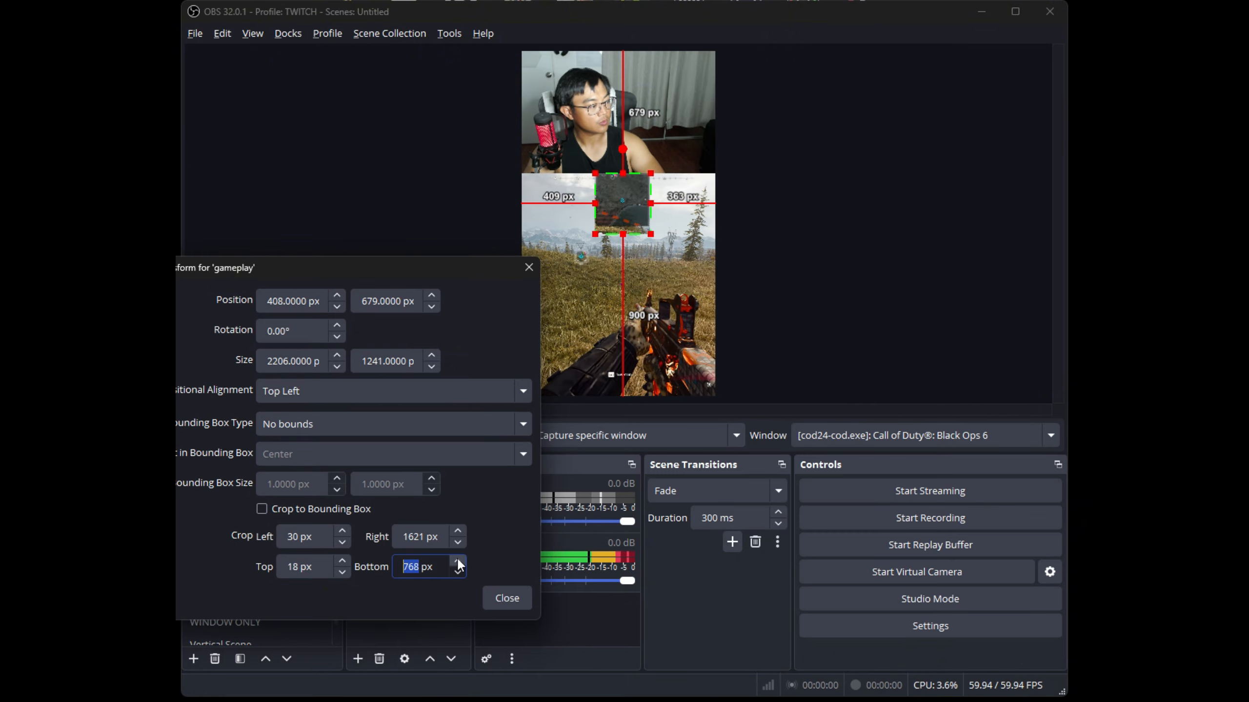
pyautogui.scroll(13, 456, 556)
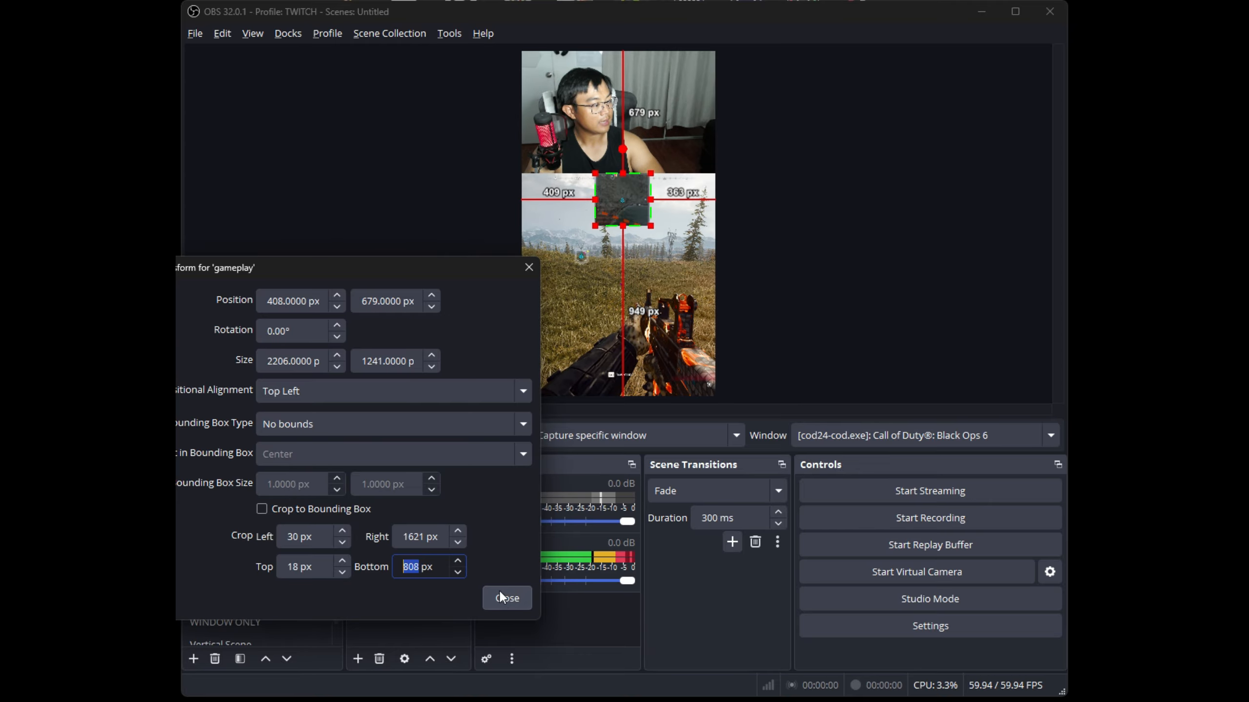
pyautogui.moveTo(337, 276); pyautogui.dragTo(451, 262)
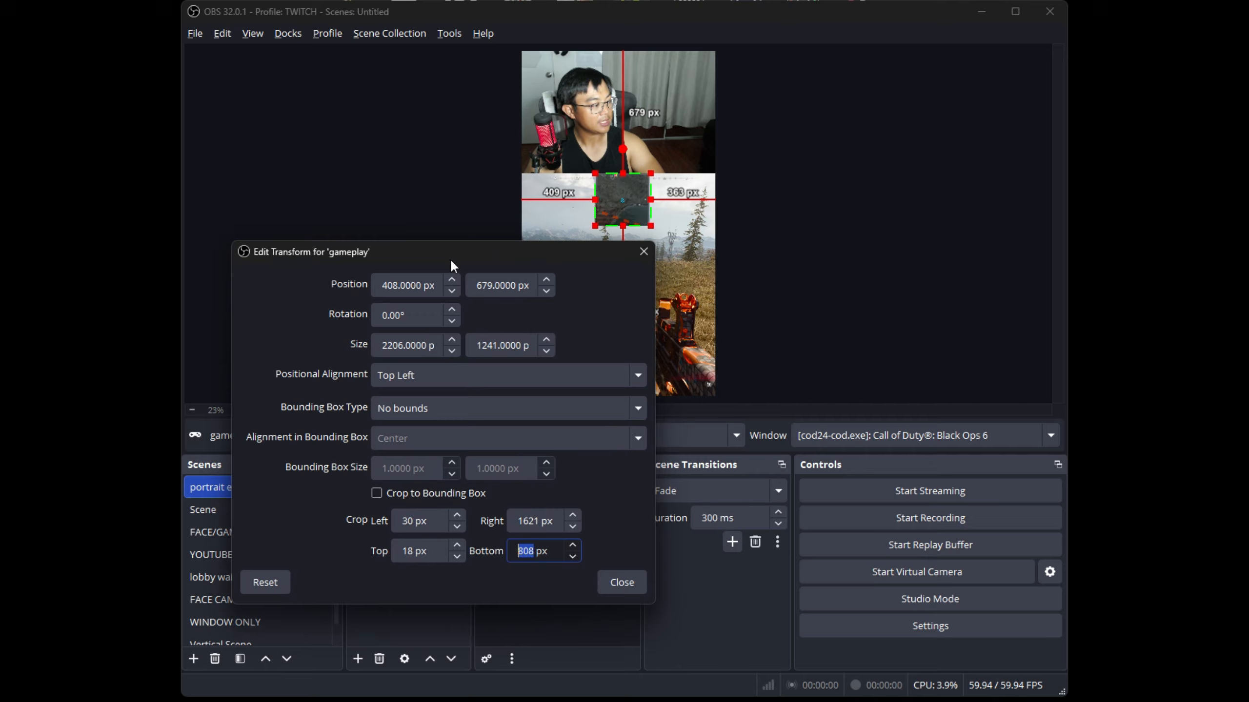
pyautogui.click(621, 583)
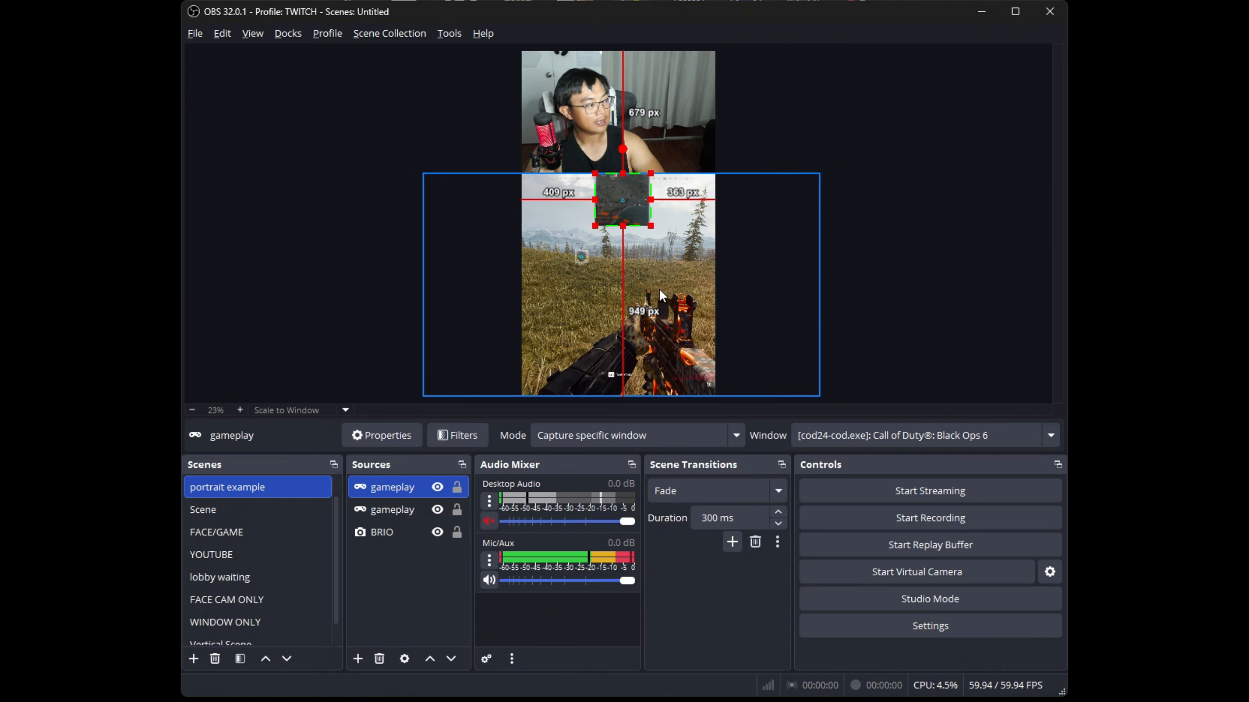
# Place the cropped minimap in the gameplay area's upper-left corner, about 38 px from the canvas edge, and deselect it
pyautogui.click(610, 199)
pyautogui.moveTo(613, 204); pyautogui.dragTo(557, 196)
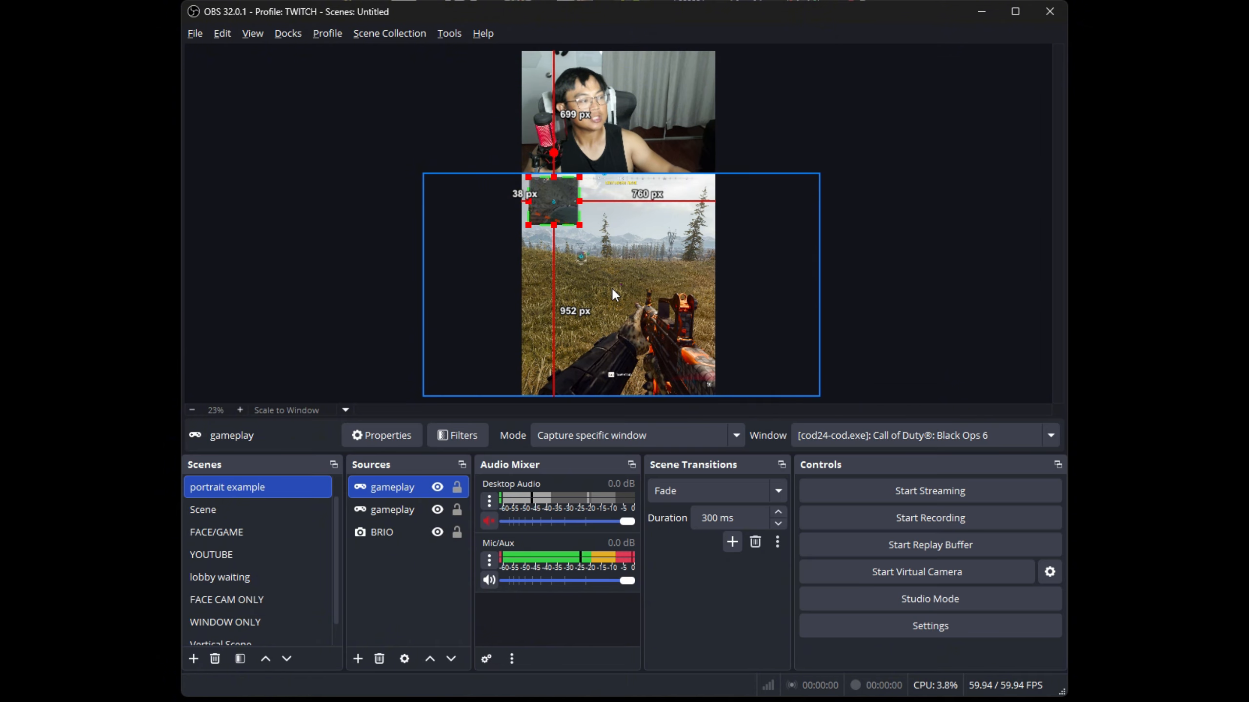
pyautogui.click(796, 142)
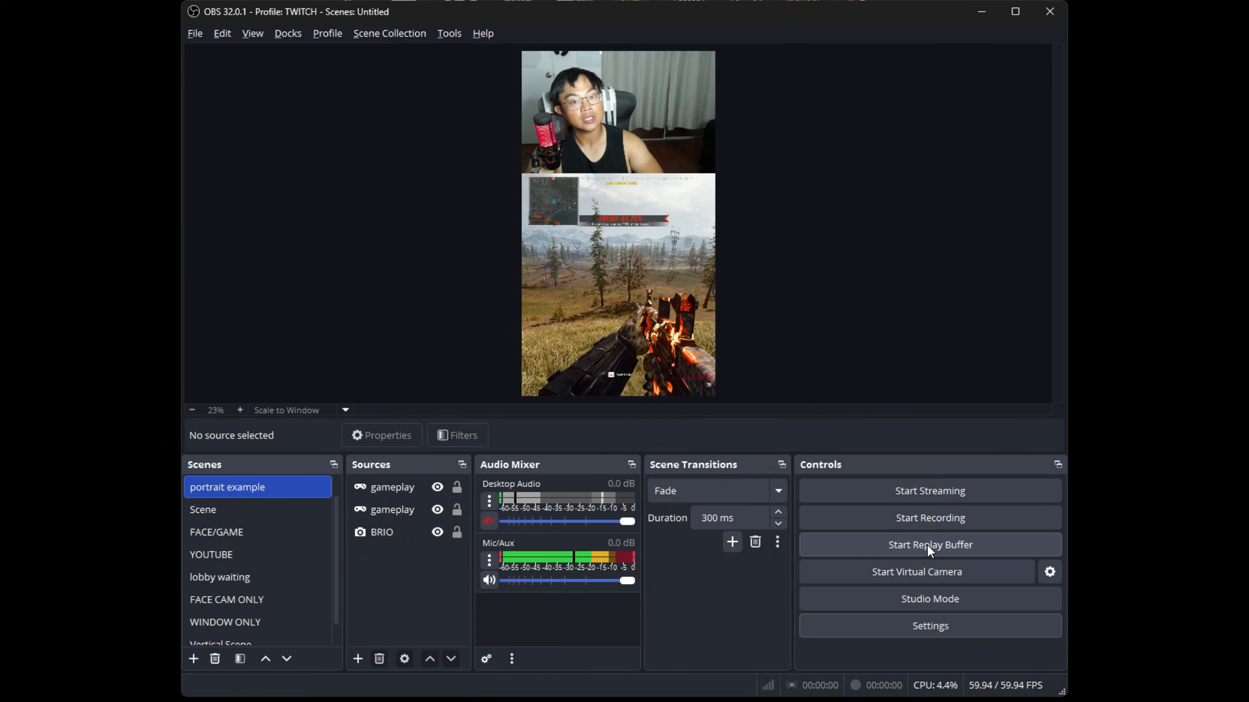
# Enable the replay buffer in the output settings with a 60 sec maximum replay time, and start the buffer
pyautogui.click(919, 627)
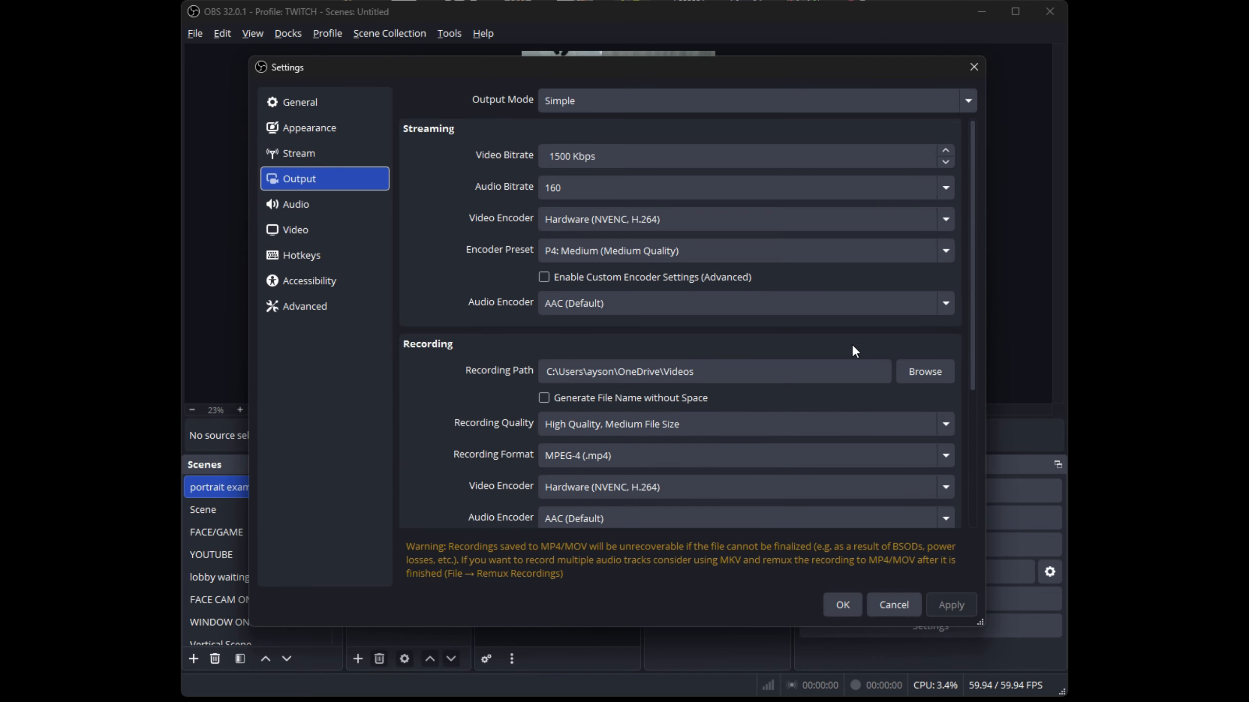
pyautogui.scroll(-5, 972, 329)
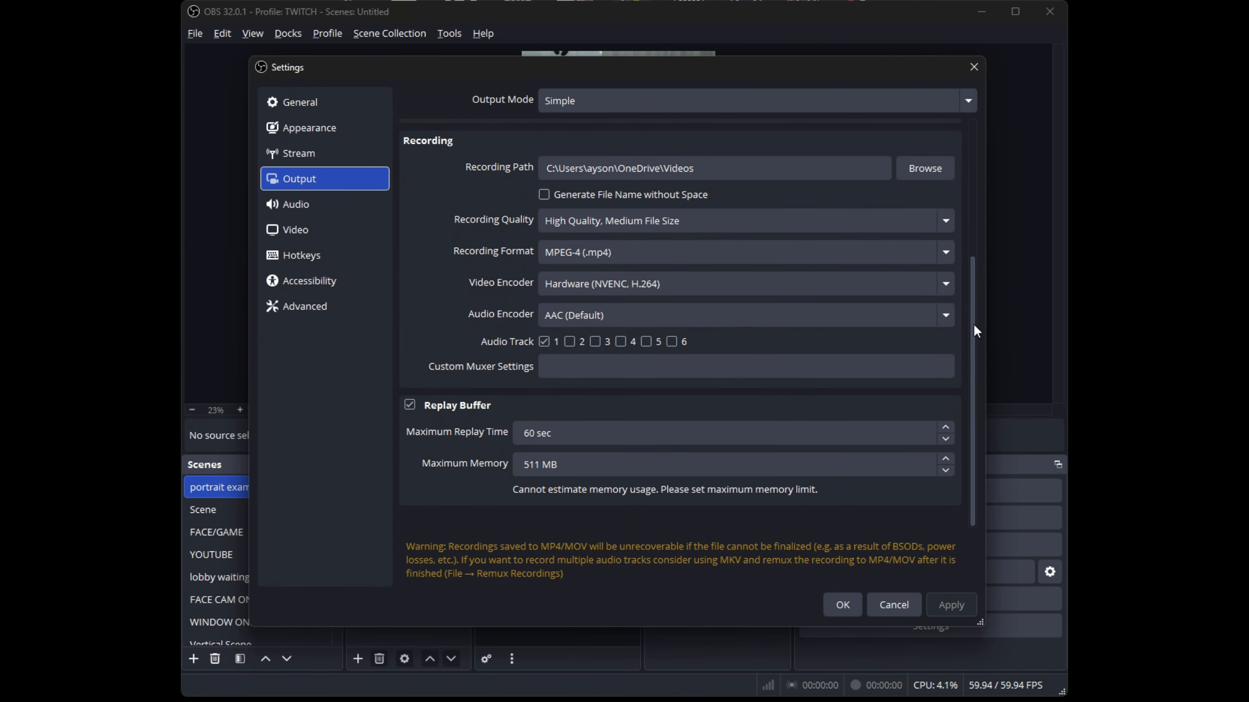
pyautogui.click(409, 407)
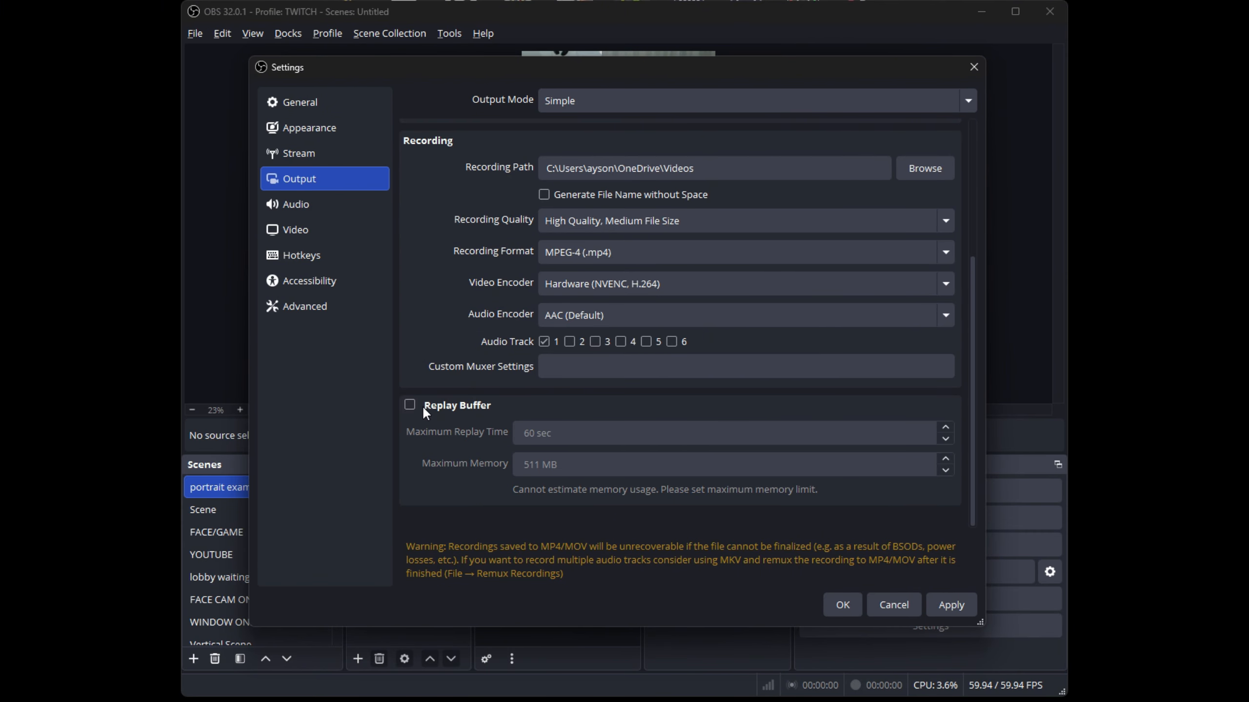
pyautogui.click(410, 406)
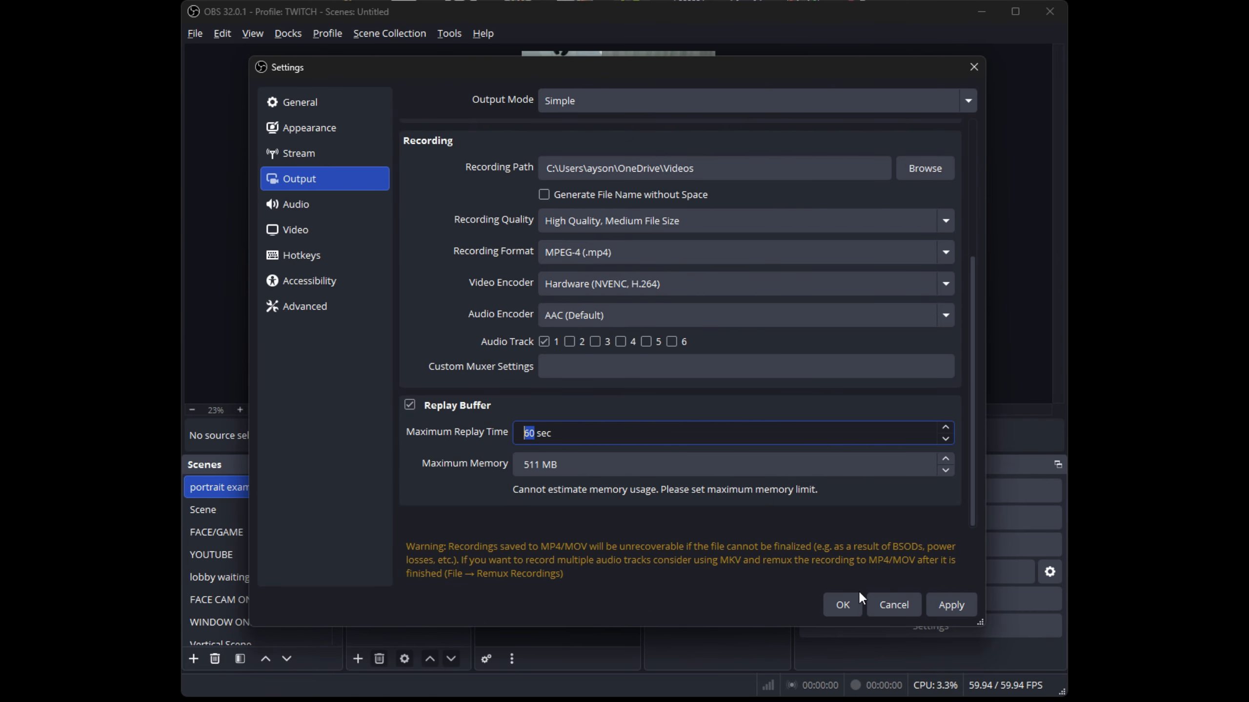
pyautogui.click(844, 606)
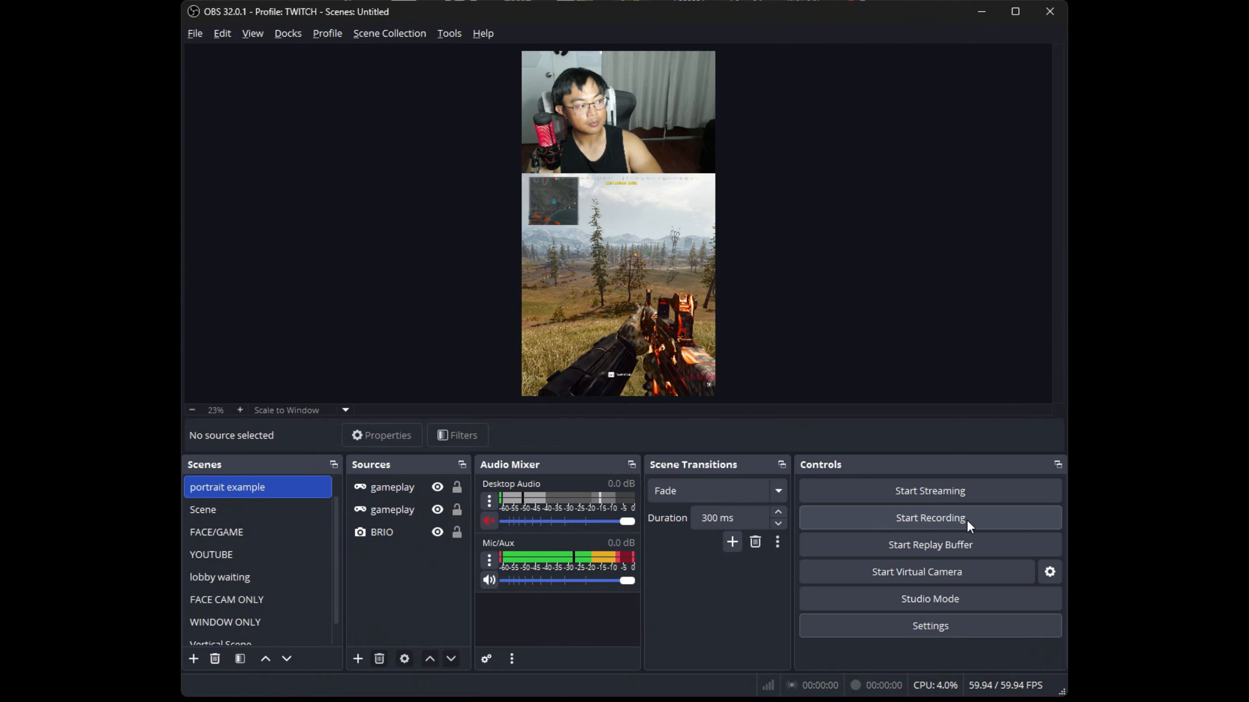
pyautogui.click(902, 547)
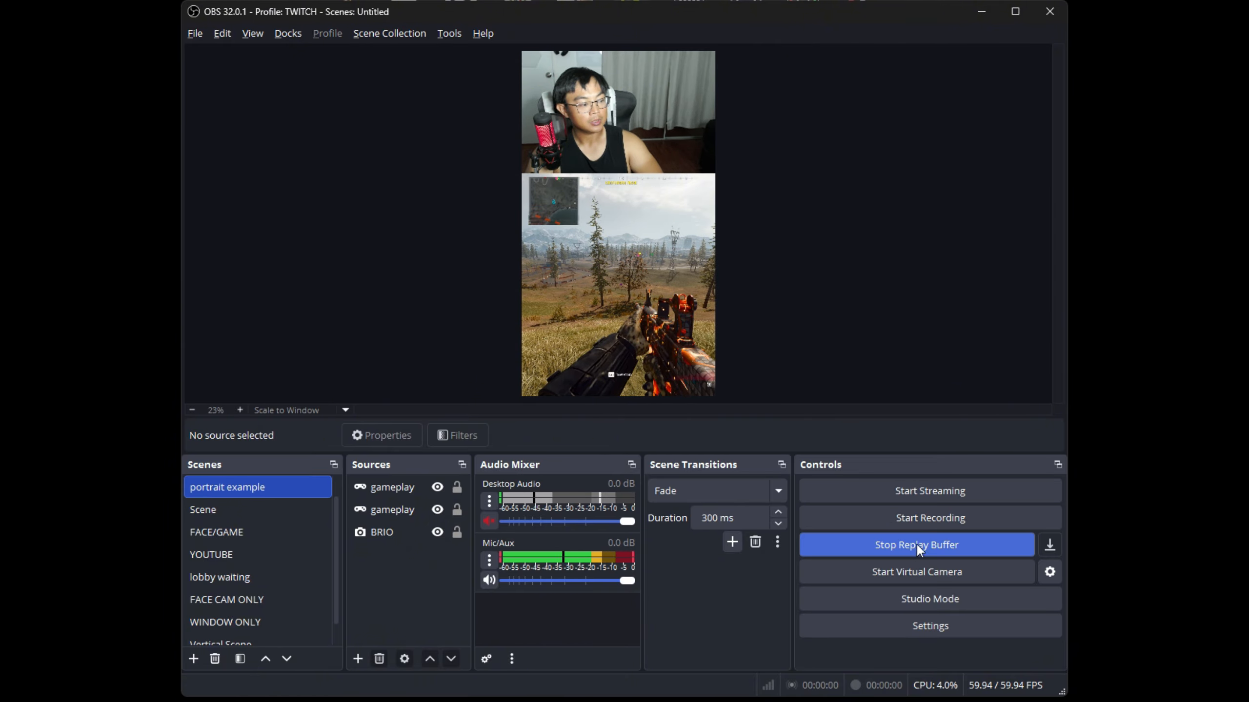